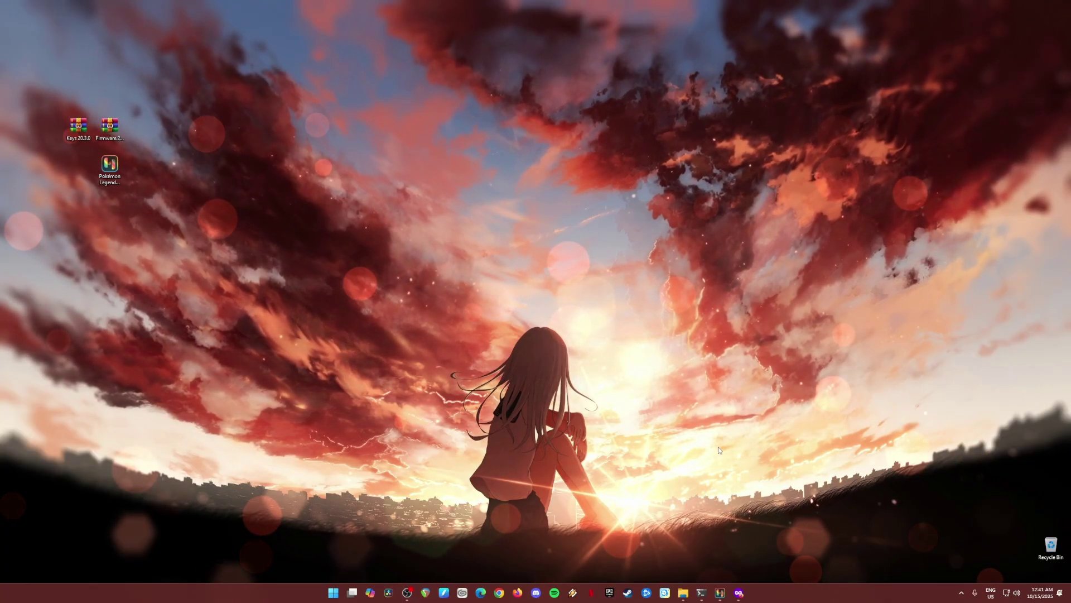
- Examine the firmware, keys, Pokémon Legends Z-A.nsp and ryujinx-1.3.3-win_x64 files in the Firefox Downloads folder
click(685, 590)
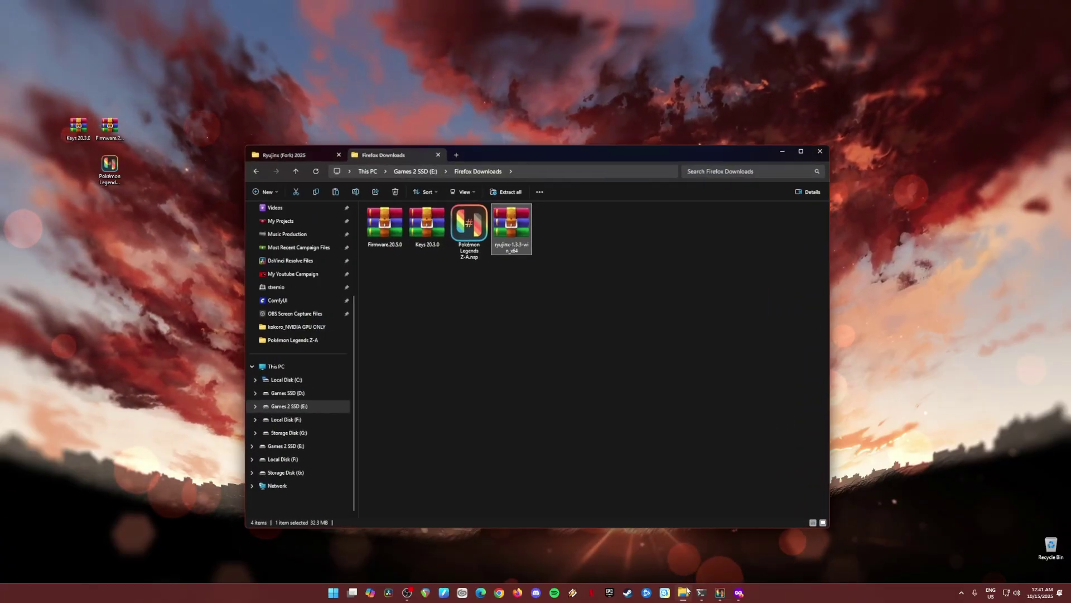
drag(631, 289, 370, 215)
click(438, 306)
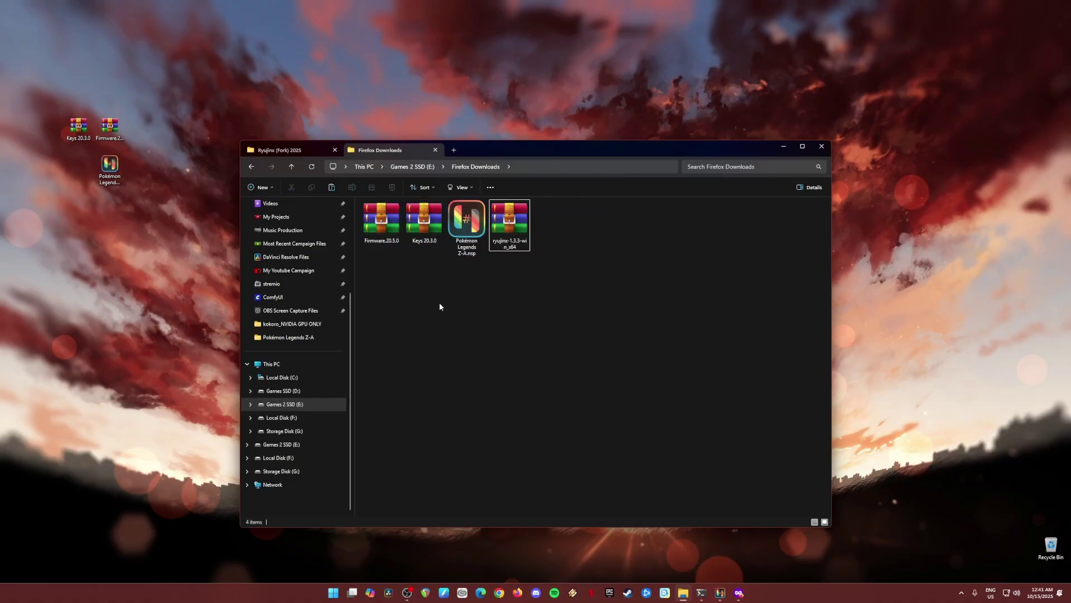
click(380, 218)
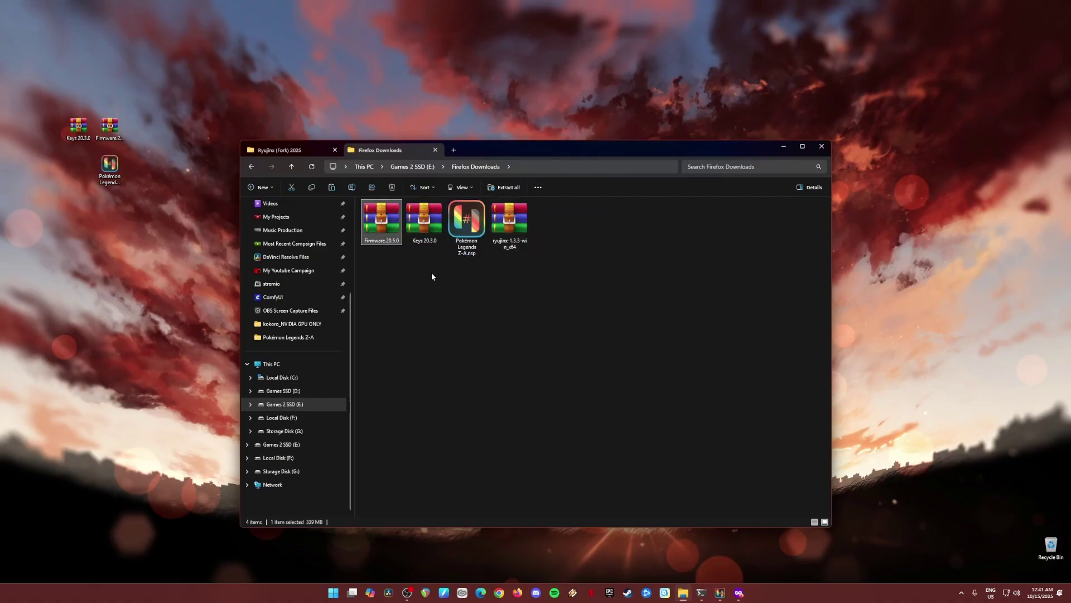
click(420, 227)
drag(435, 275, 378, 223)
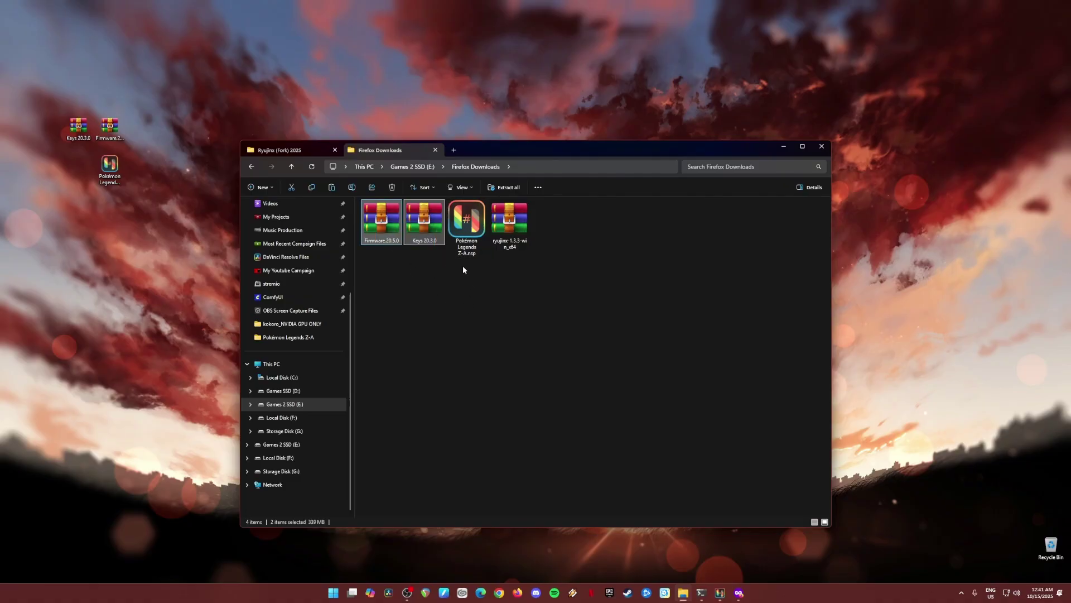
click(460, 232)
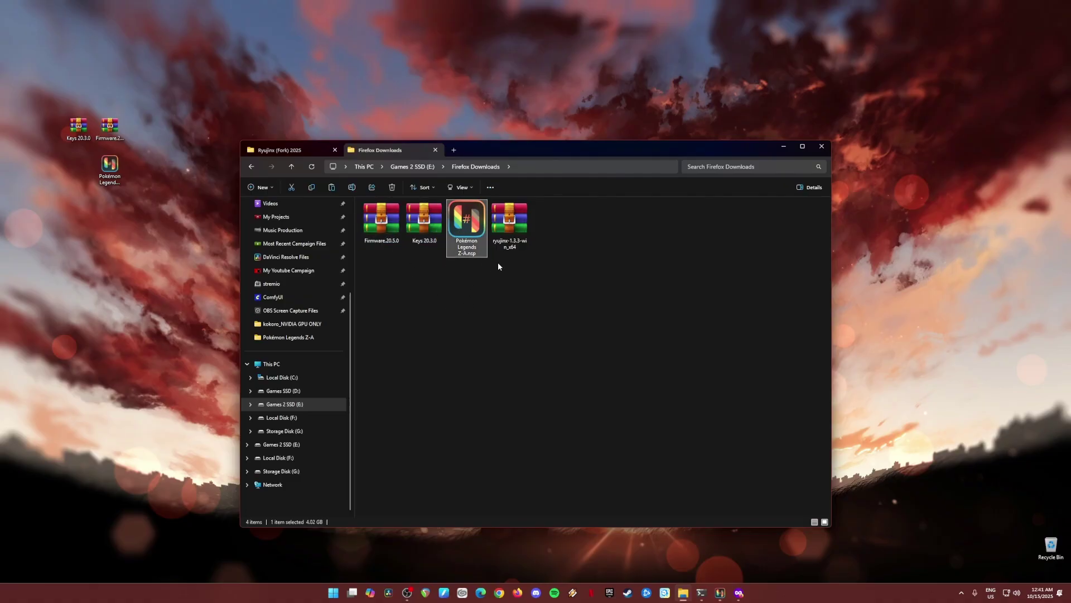
click(527, 238)
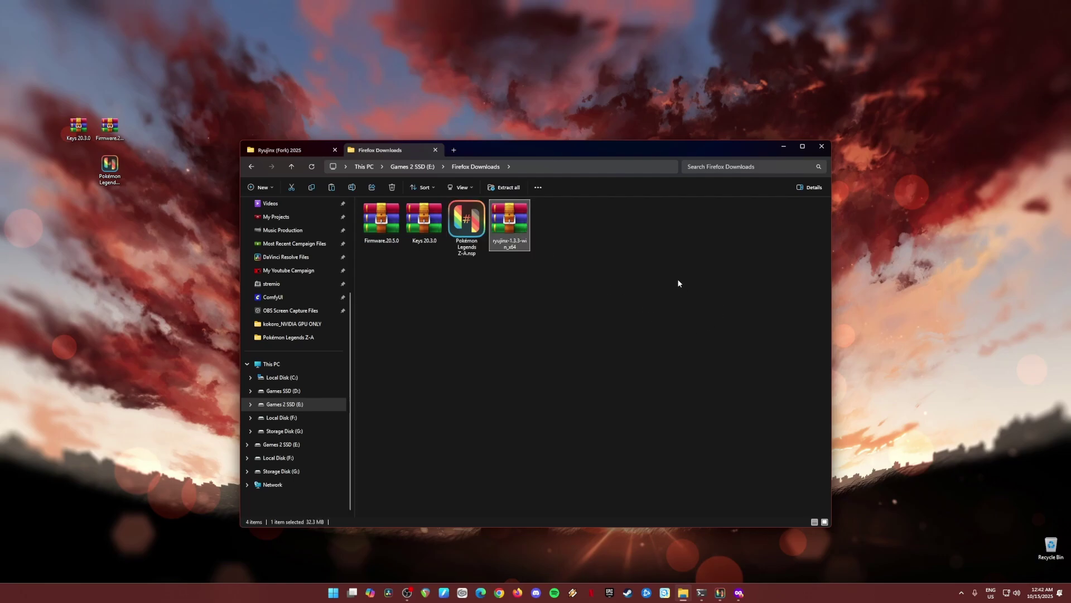
click(783, 146)
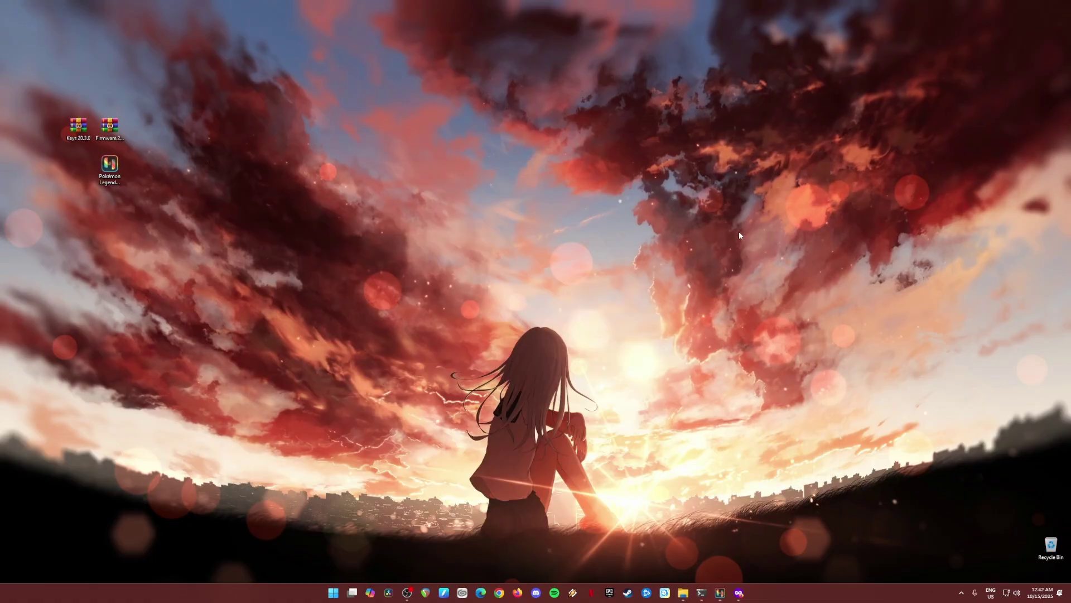
- Switch to the browser and go from the Pokémon Legends: Z-A preorder page to the Nintendo Switch version's store listing
click(741, 596)
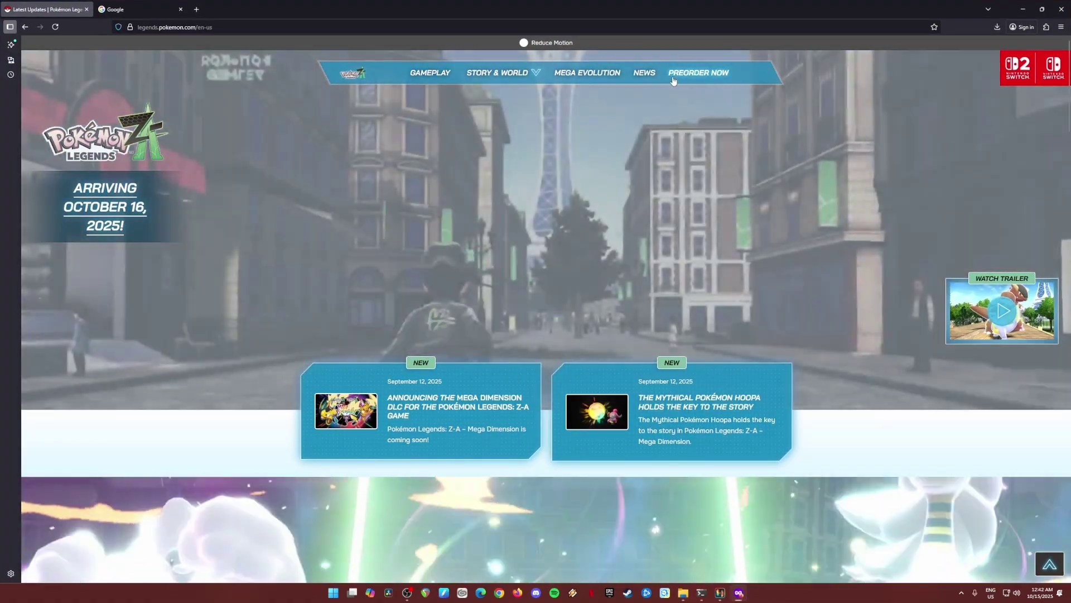
scroll(725, 173, down, 10)
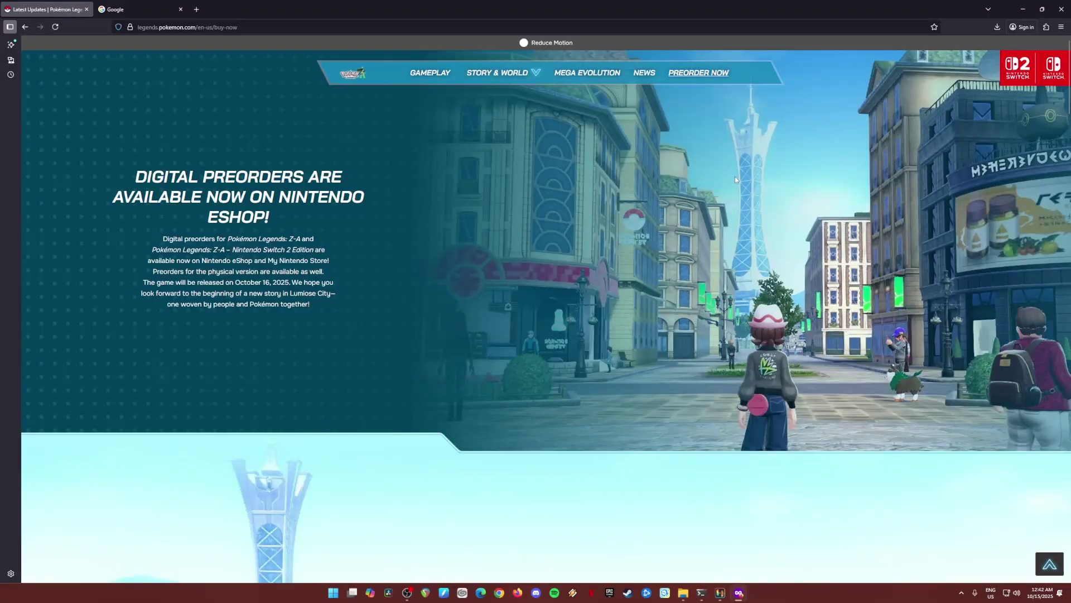
scroll(740, 187, down, 8)
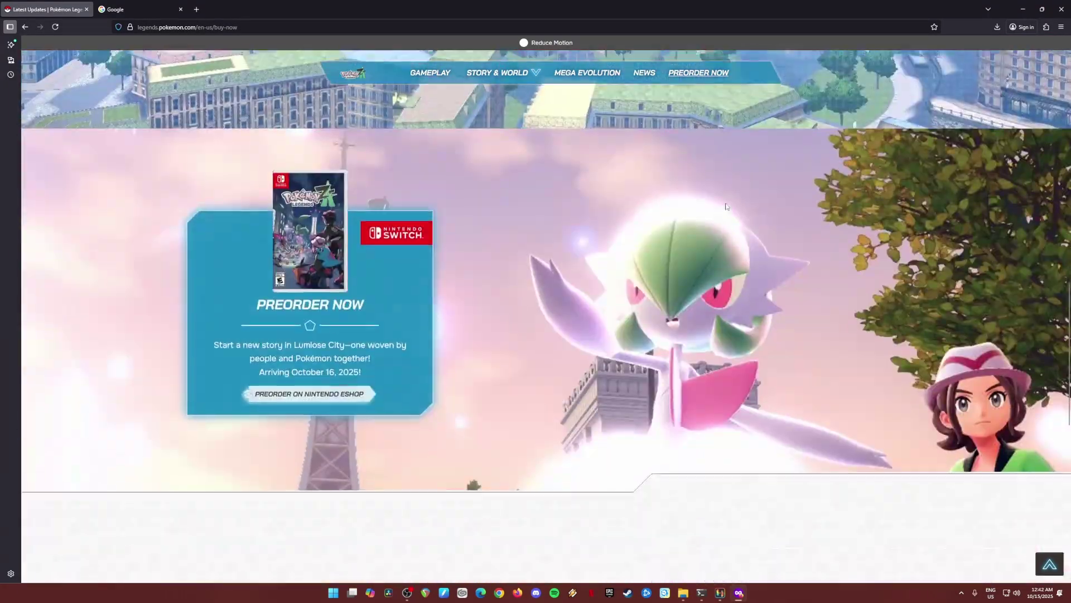
click(343, 394)
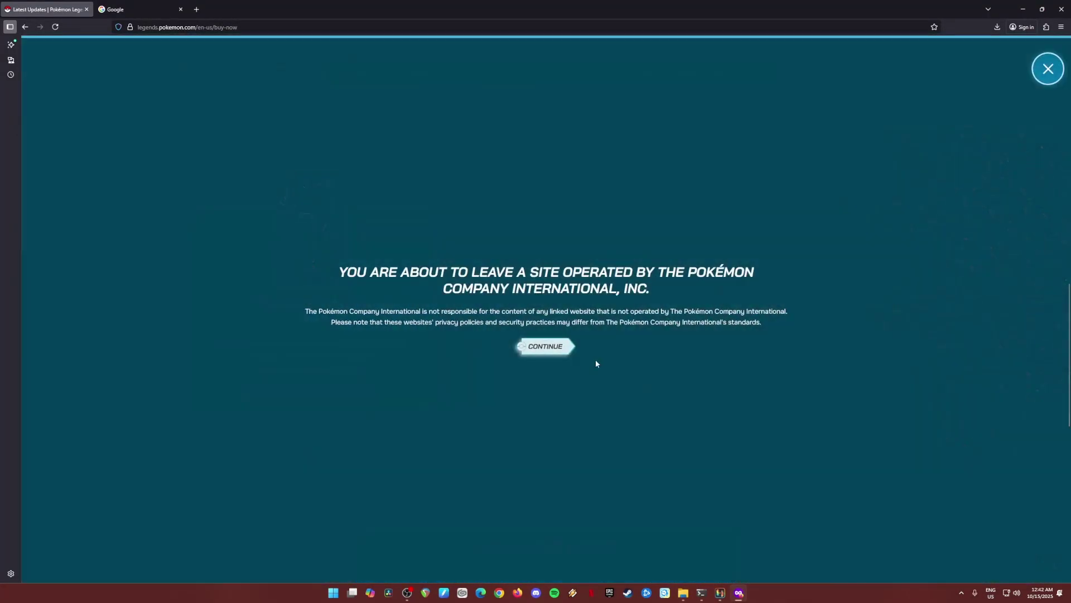
click(558, 344)
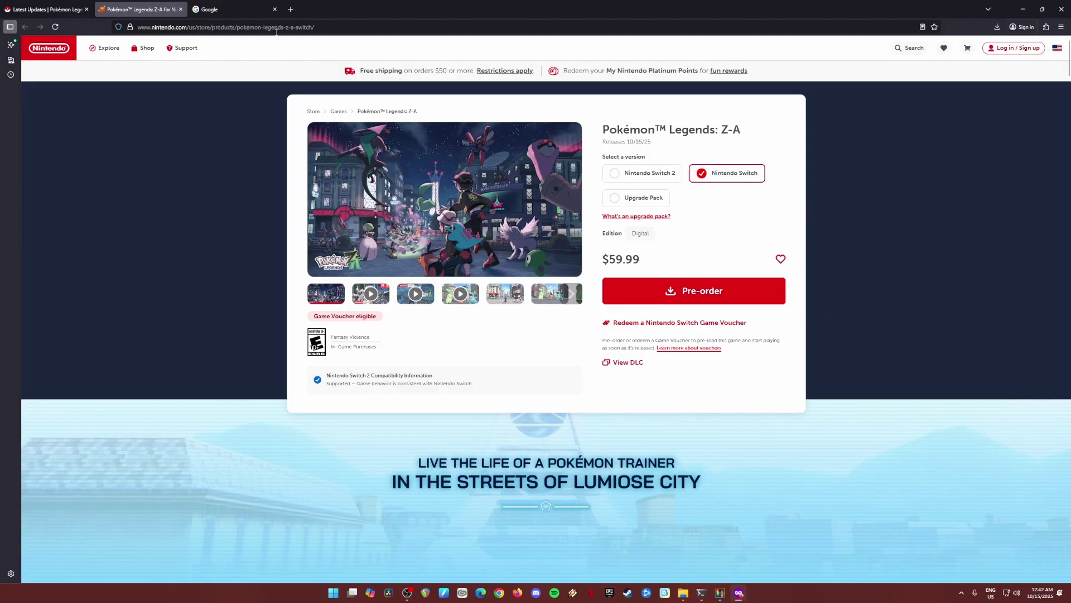
- Search Google for "ryubing emulator"
click(259, 10)
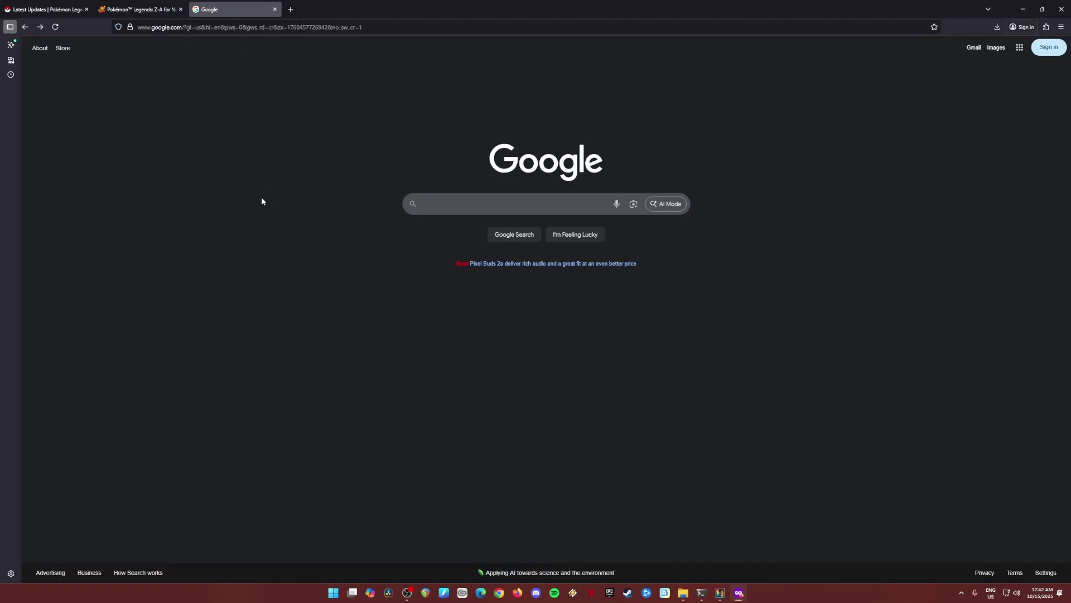
click(559, 204)
text(ryubing emulator)
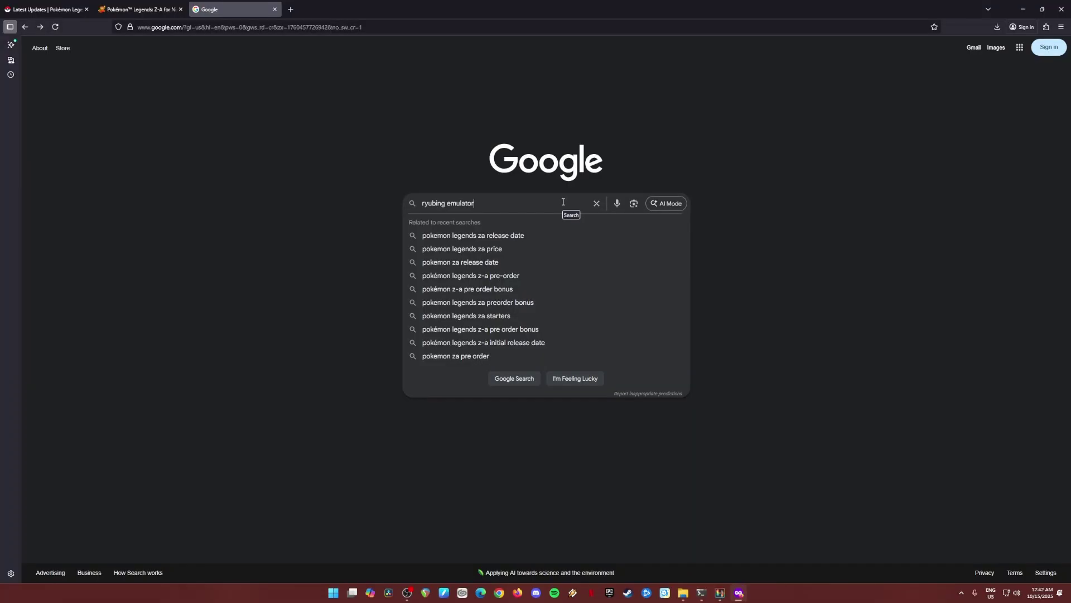
key(Return)
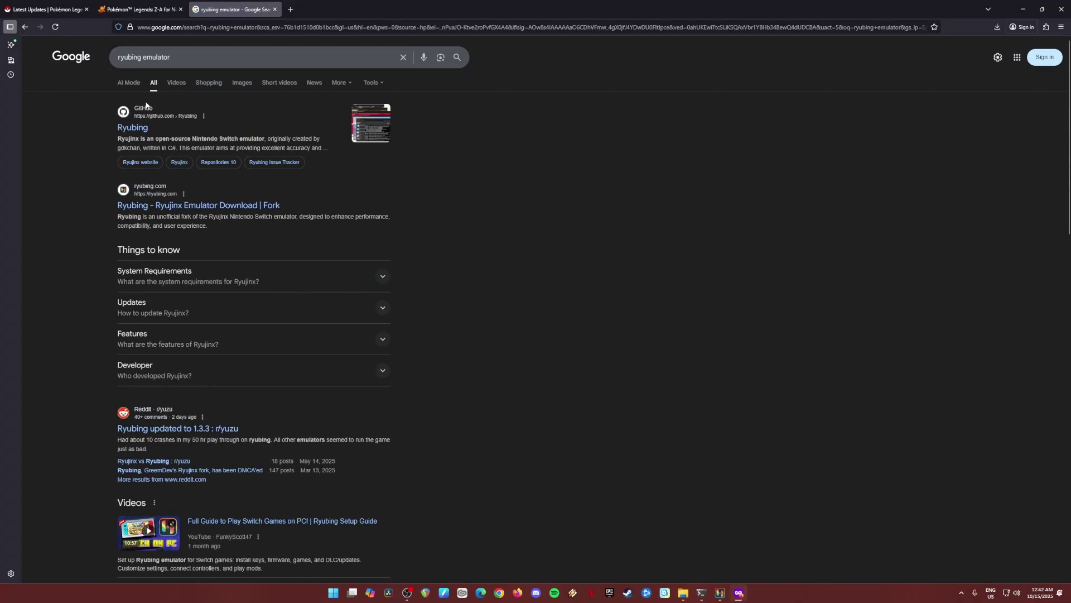
- Open the Ryubing GitHub page and follow its Latest build section to the stable releases
click(145, 128)
scroll(495, 228, down, 8)
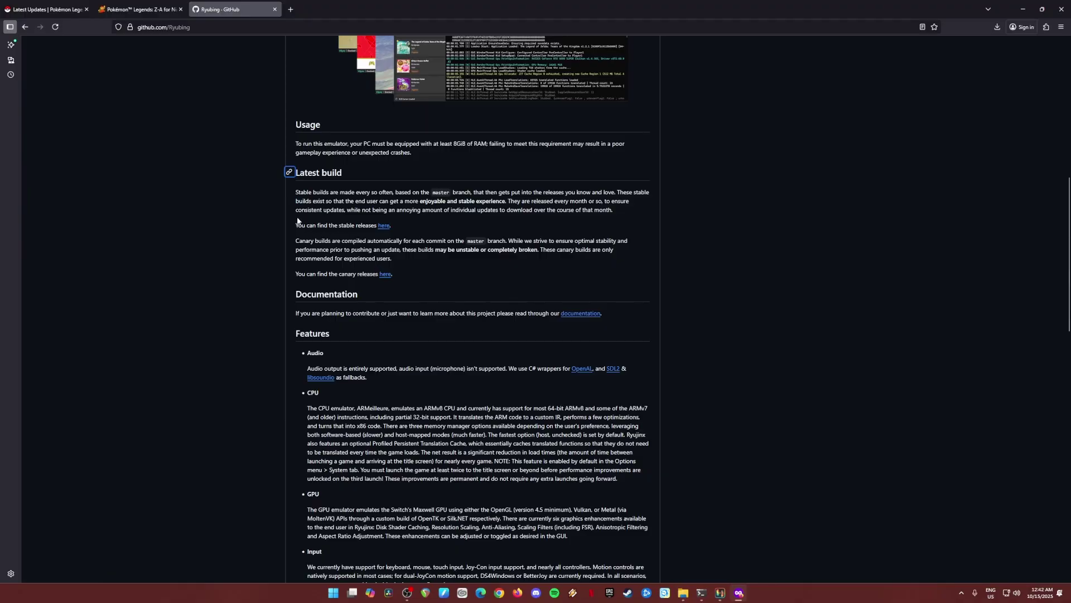
drag(298, 221, 390, 219)
click(406, 226)
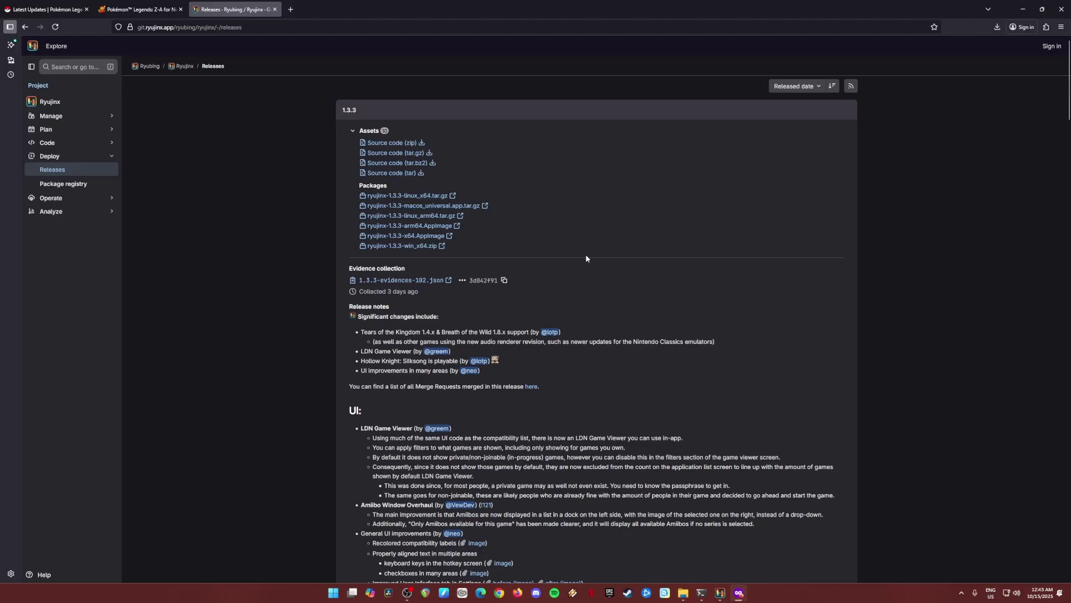
- Locate the ryujinx-1.3.3-win_x64.zip package on the releases page, check its download in the browser and minimize the browser
scroll(543, 223, down, 1)
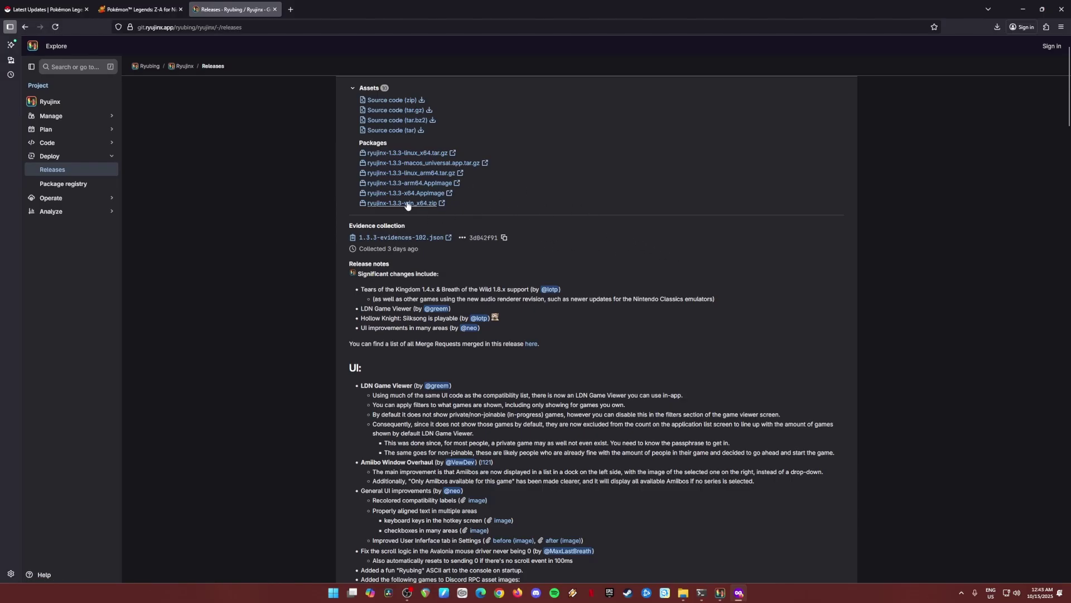
click(998, 27)
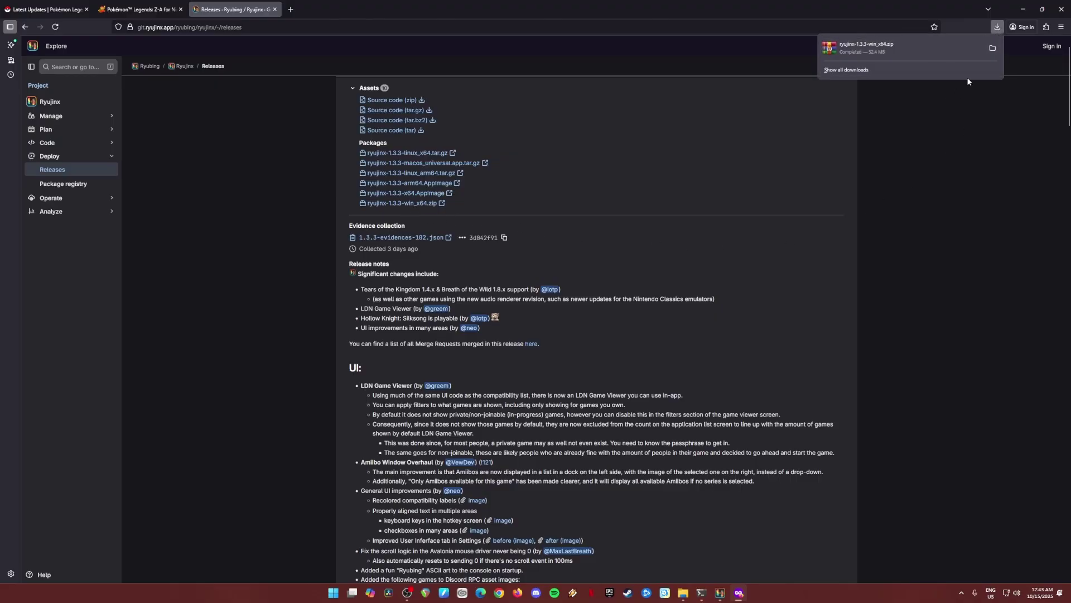
click(1023, 9)
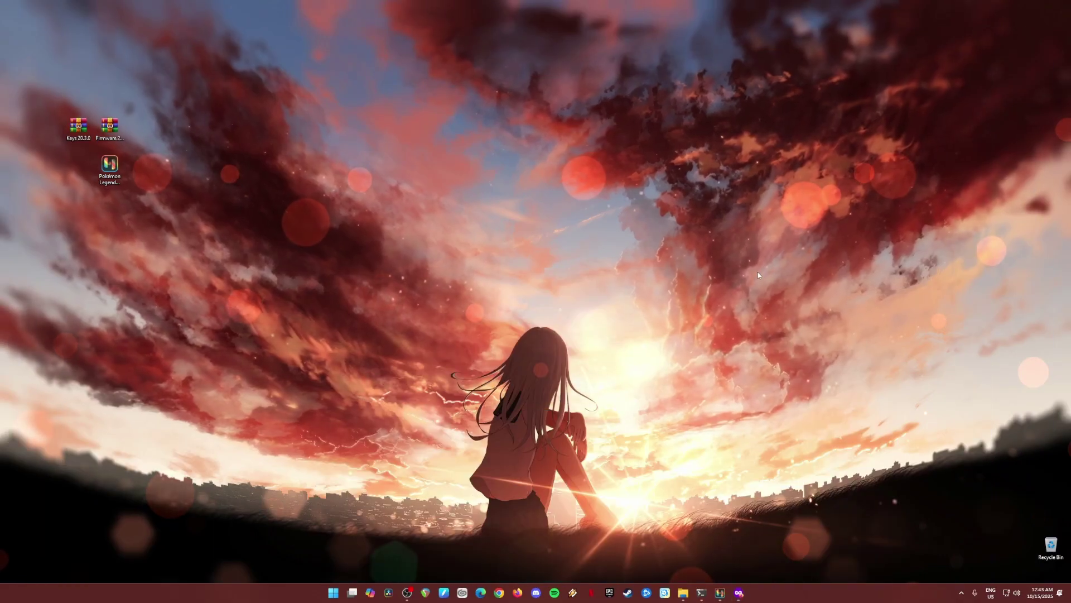
- Open the ryujinx-1.3.3-win_x64 archive from the Firefox Downloads folder and go into its publish folder
click(683, 592)
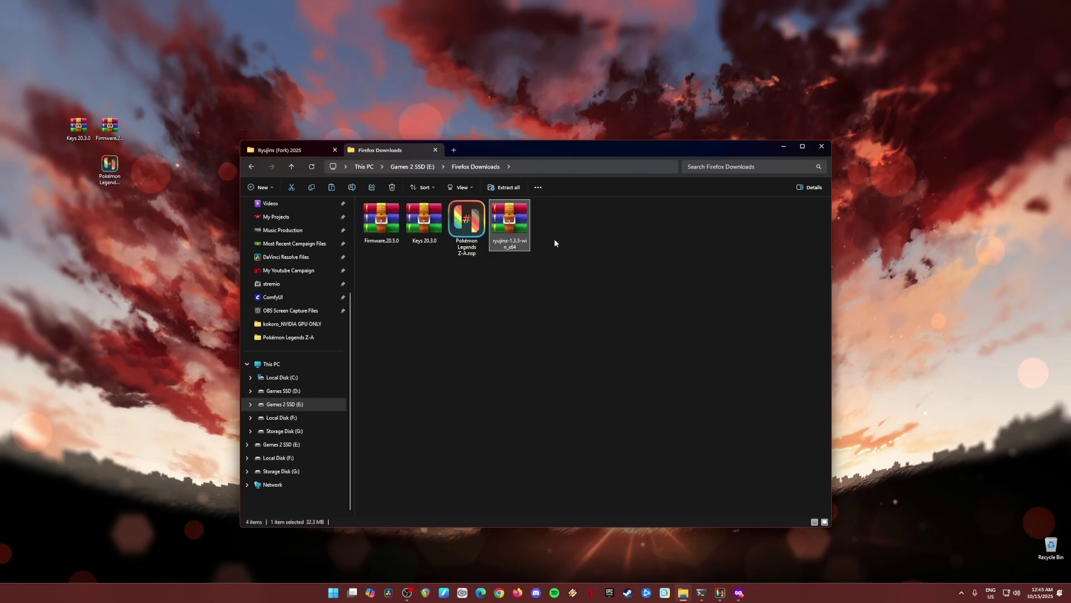
double_click(515, 221)
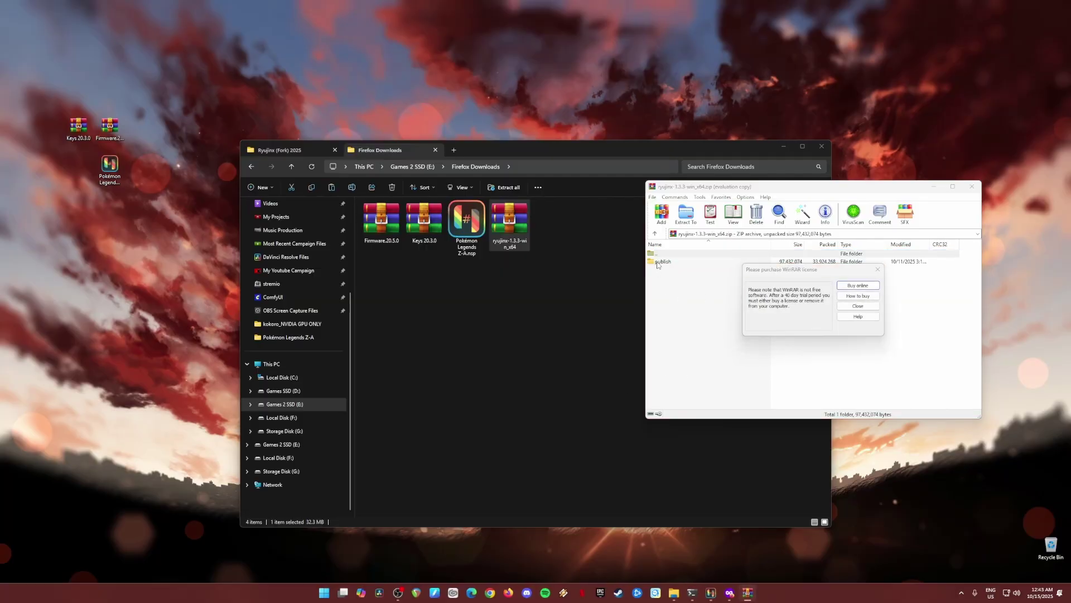
key(Escape)
double_click(660, 261)
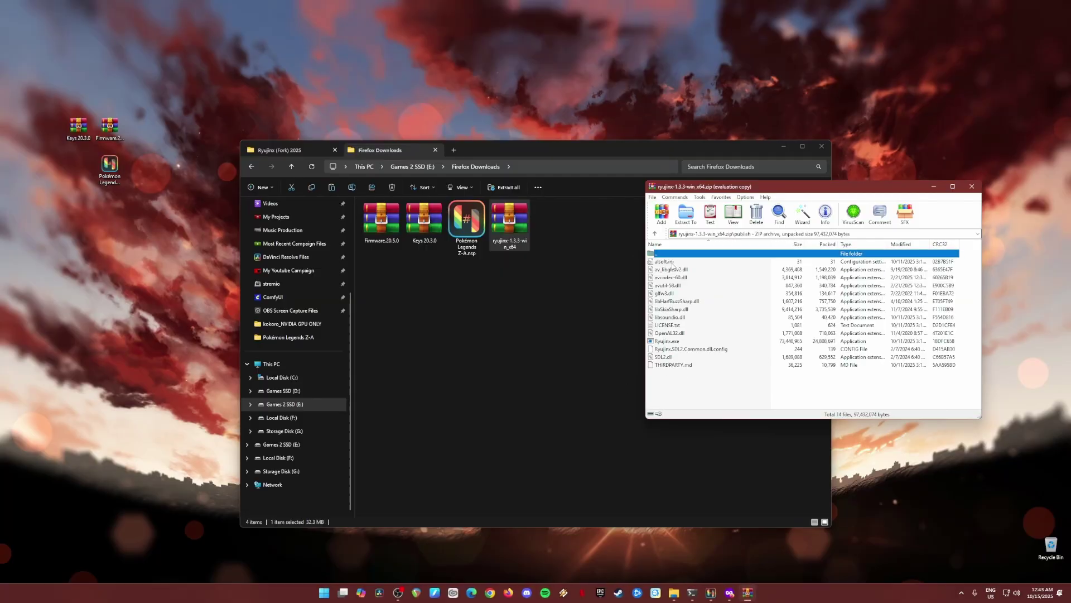
- Try to extract all files of the archive's publish folder into the Ryujinx (Fork) 2025 folder, closing the archive and minimizing the folder window
click(297, 151)
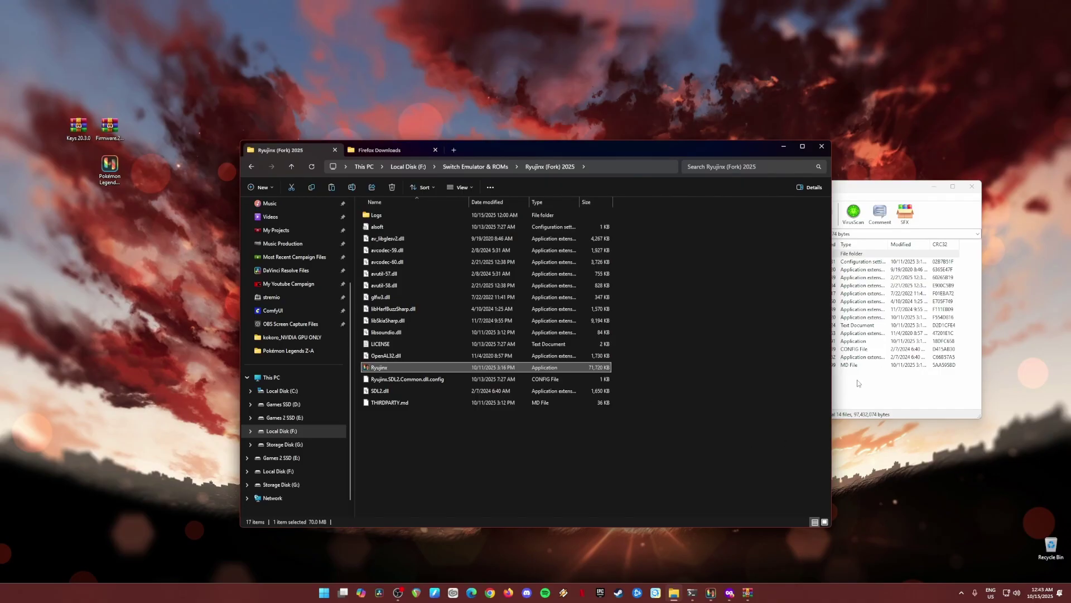
key(alt+Tab)
drag(759, 385, 687, 259)
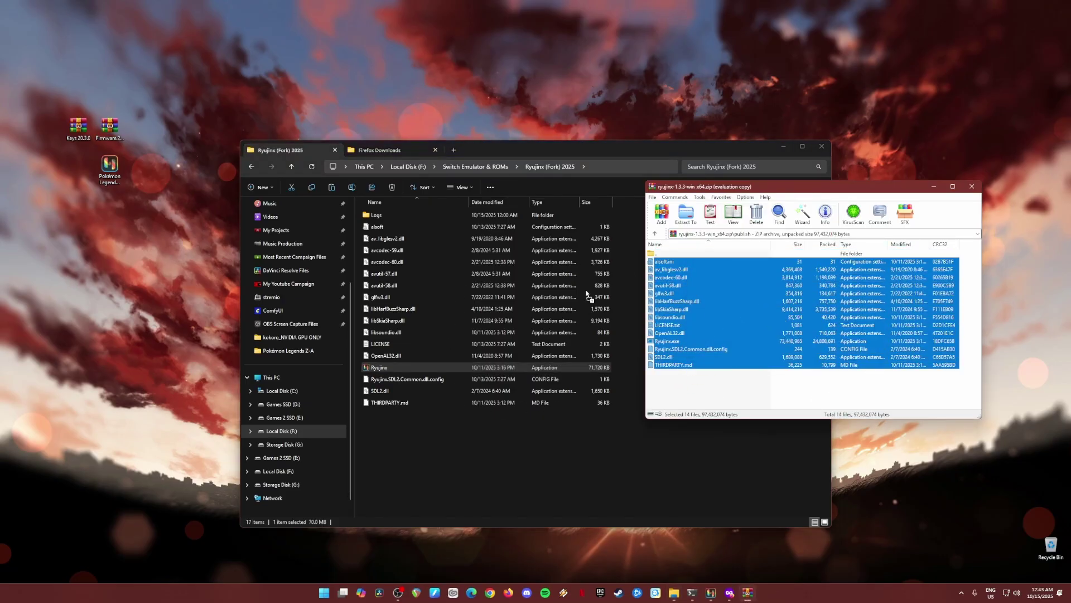
drag(460, 269, 824, 359)
click(974, 189)
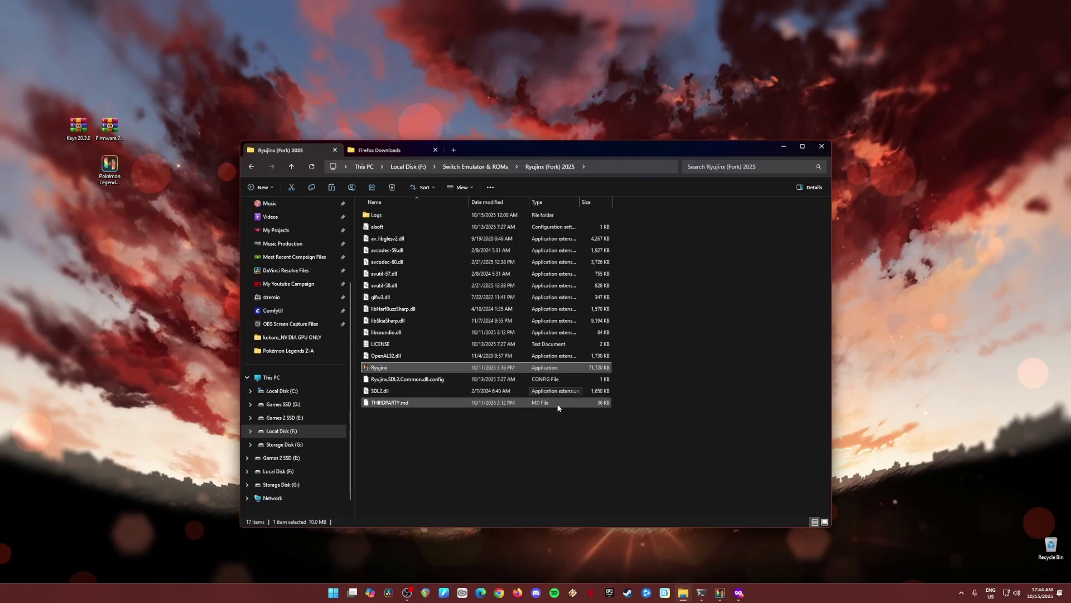
click(783, 147)
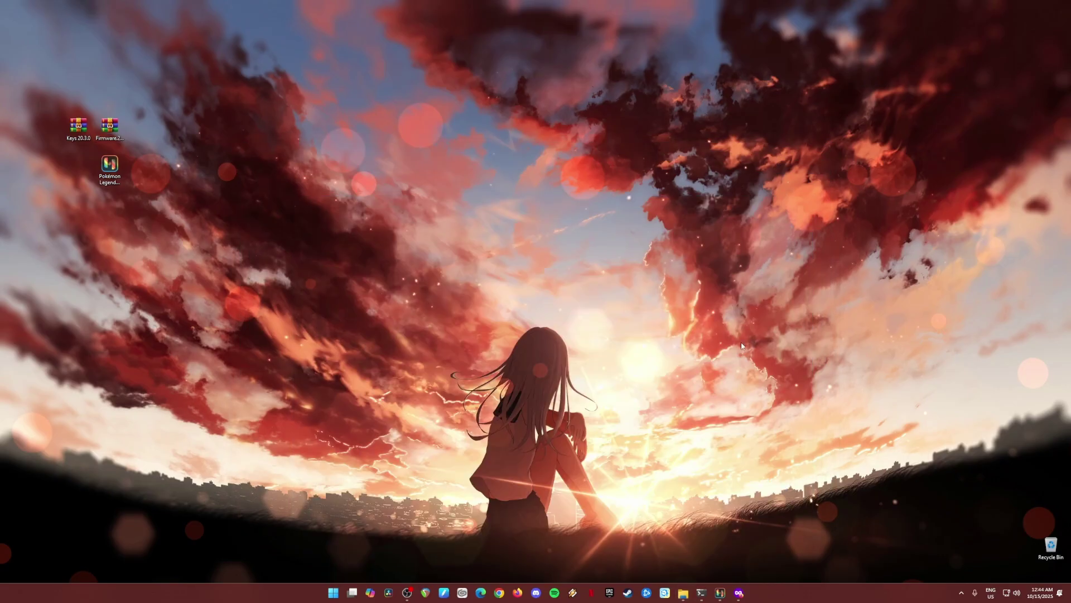
- Bring up the Ryujinx game library and examine the keys, firmware and Pokémon Legends Z-A game files on the desktop
click(721, 594)
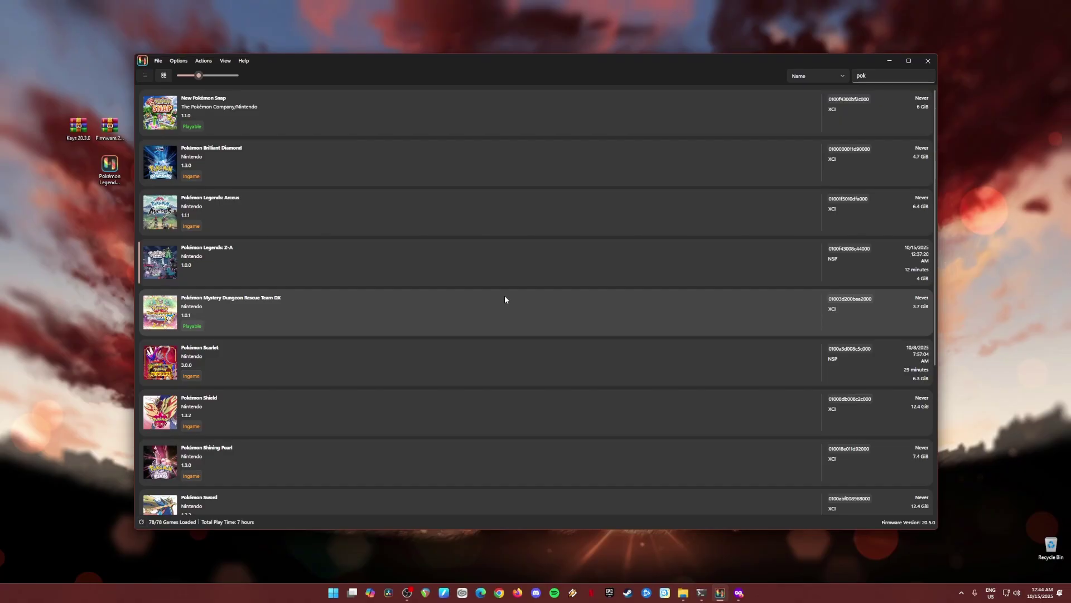
drag(38, 99, 129, 241)
click(33, 106)
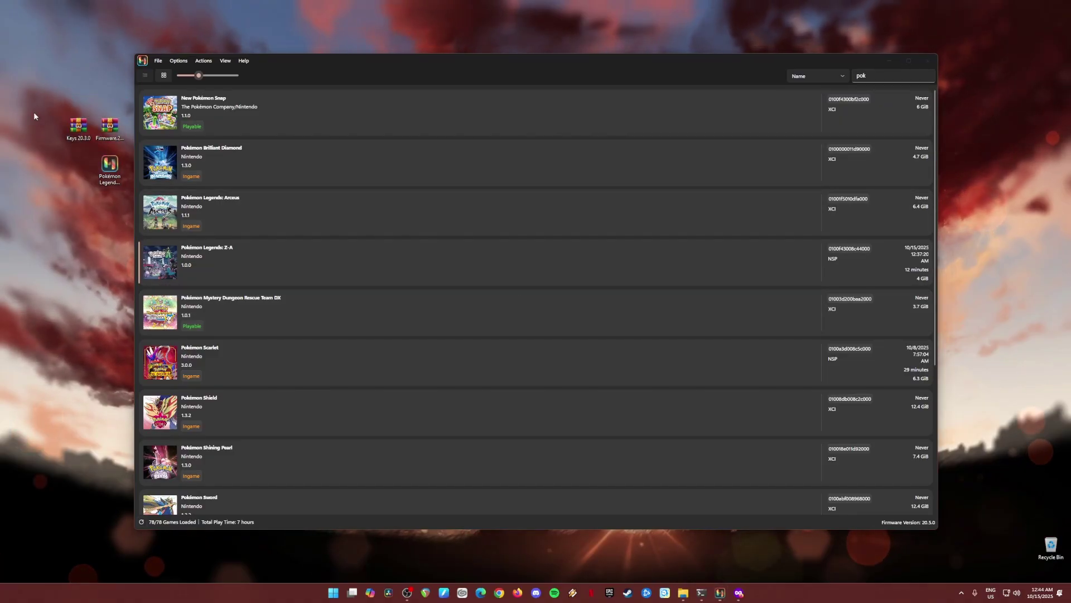
drag(44, 103, 118, 146)
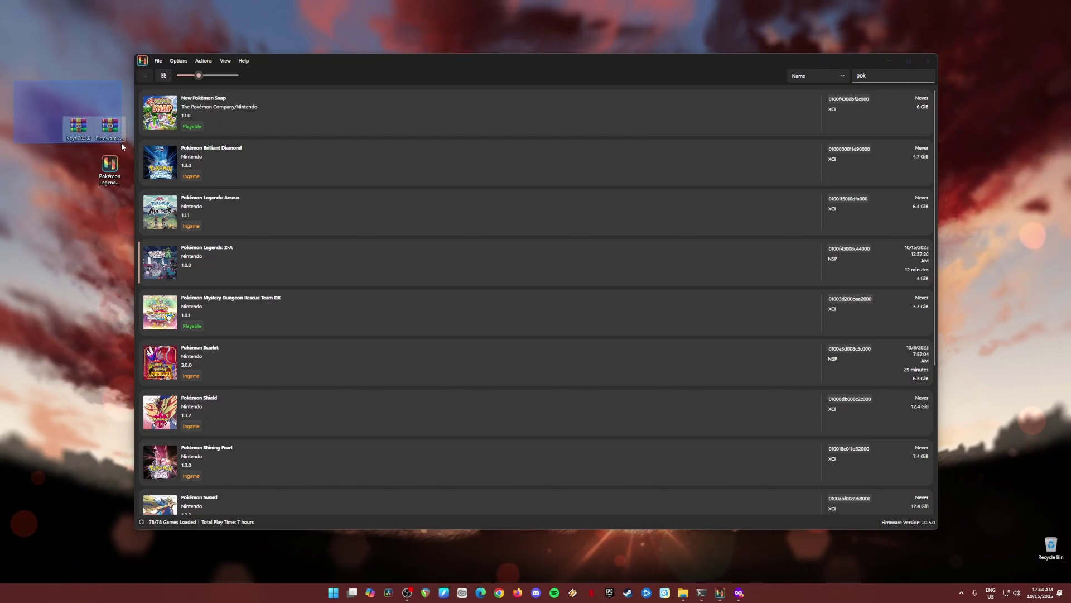
click(110, 167)
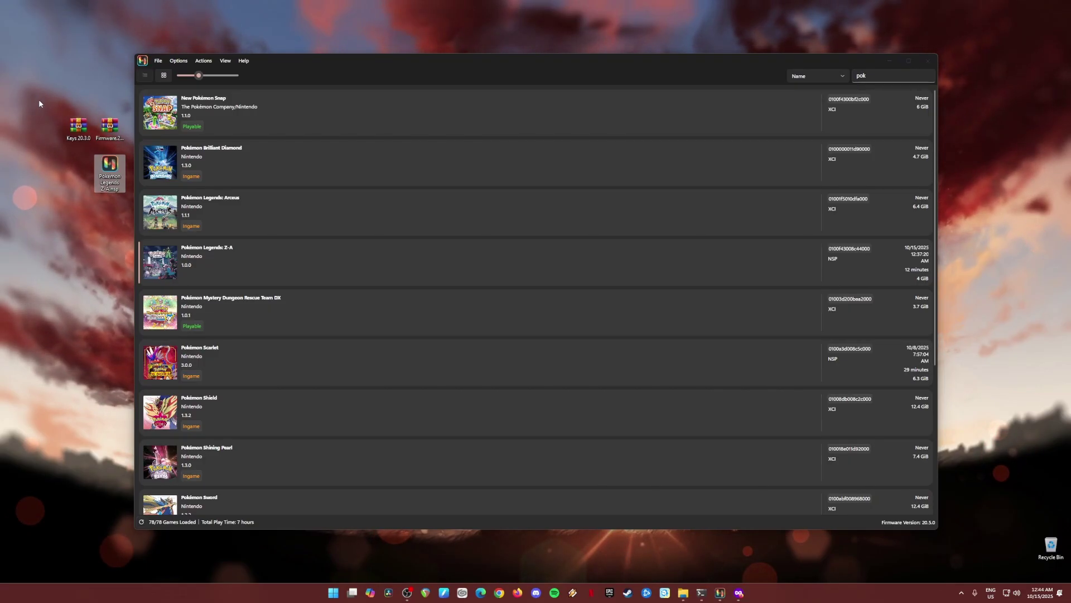
drag(32, 99, 133, 260)
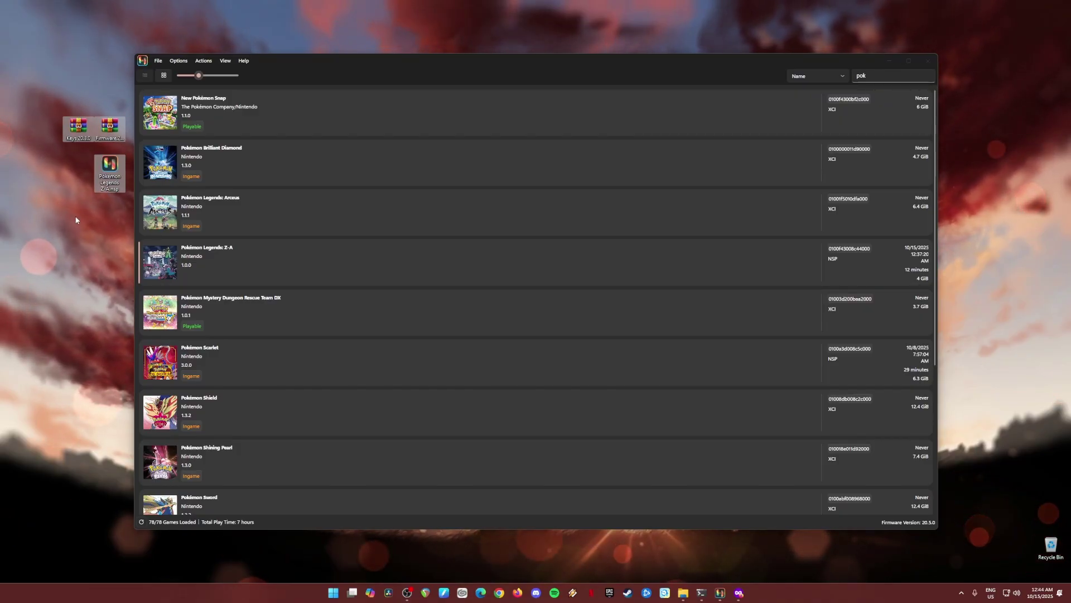
click(73, 198)
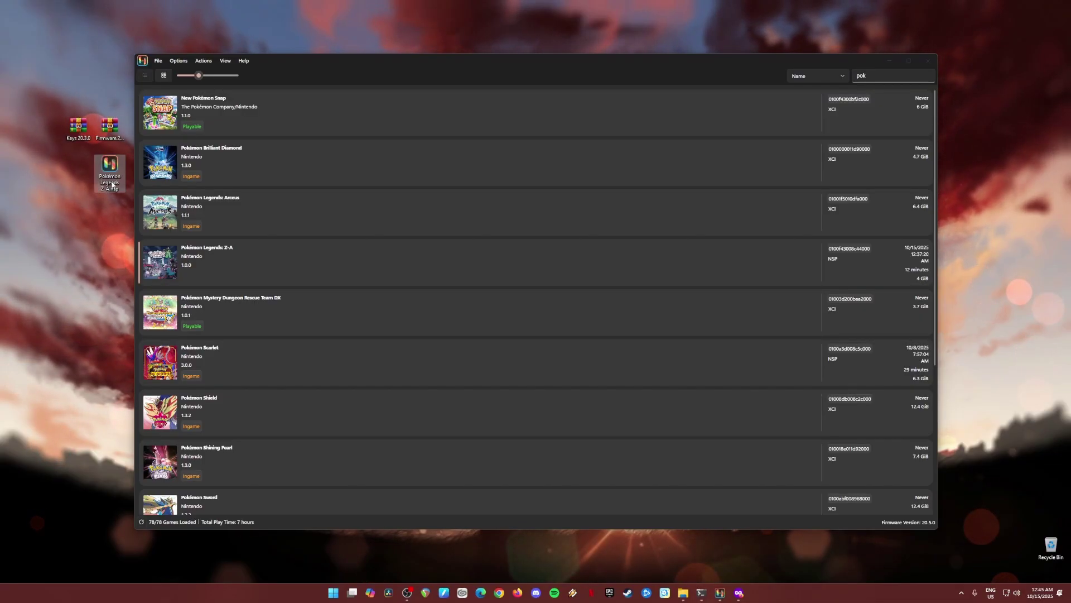
click(888, 61)
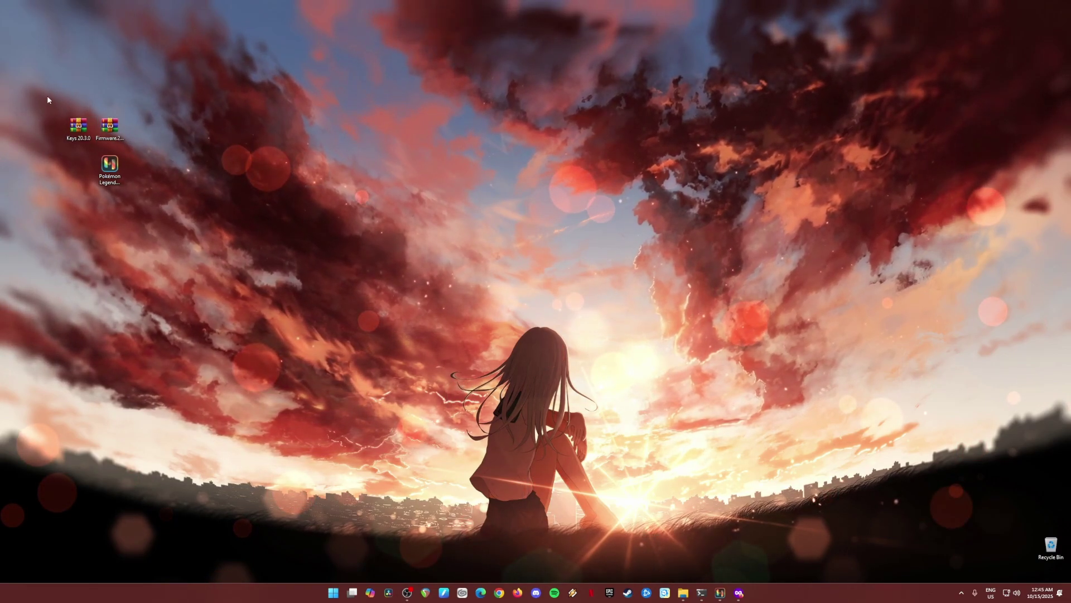
drag(46, 96, 150, 227)
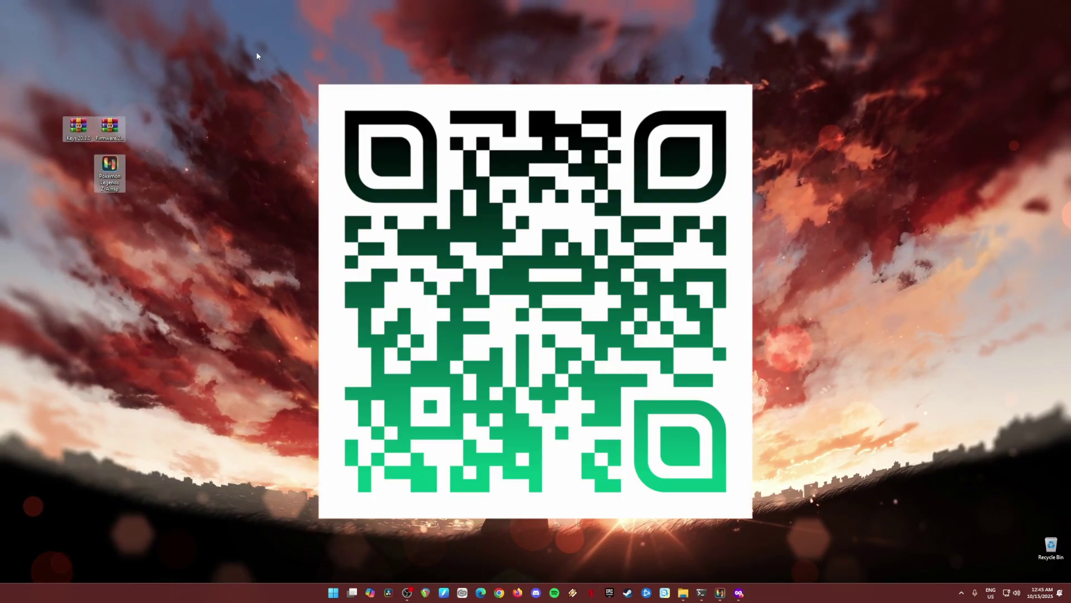
drag(255, 53, 787, 548)
drag(222, 90, 48, 240)
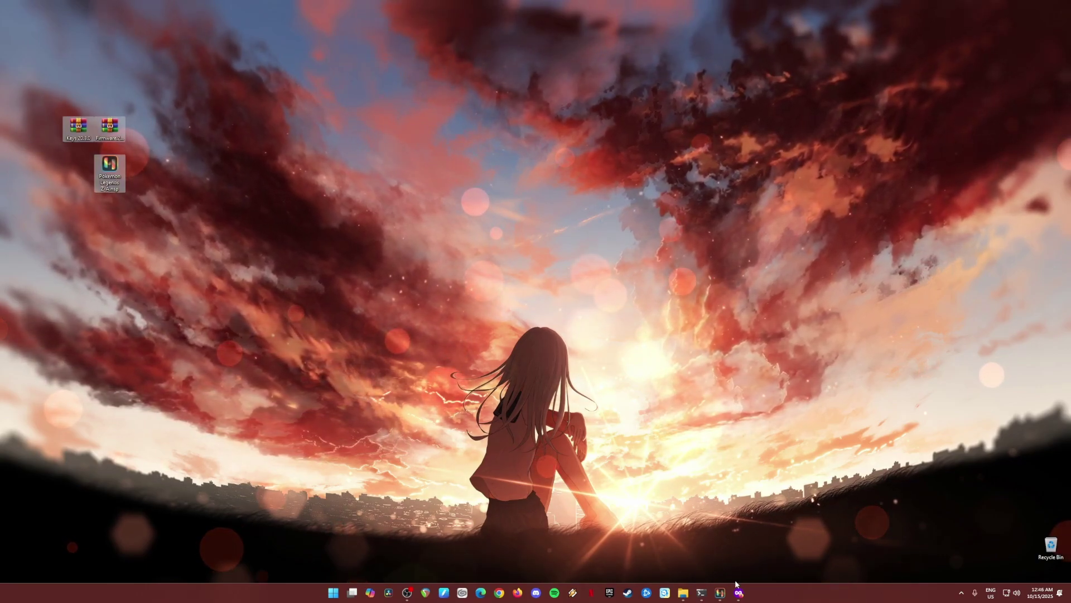
- Bring up the Ryujinx game library, open the Keys 20.3.0 archive from the desktop and go into its Keys 20.3.0 folder
click(720, 592)
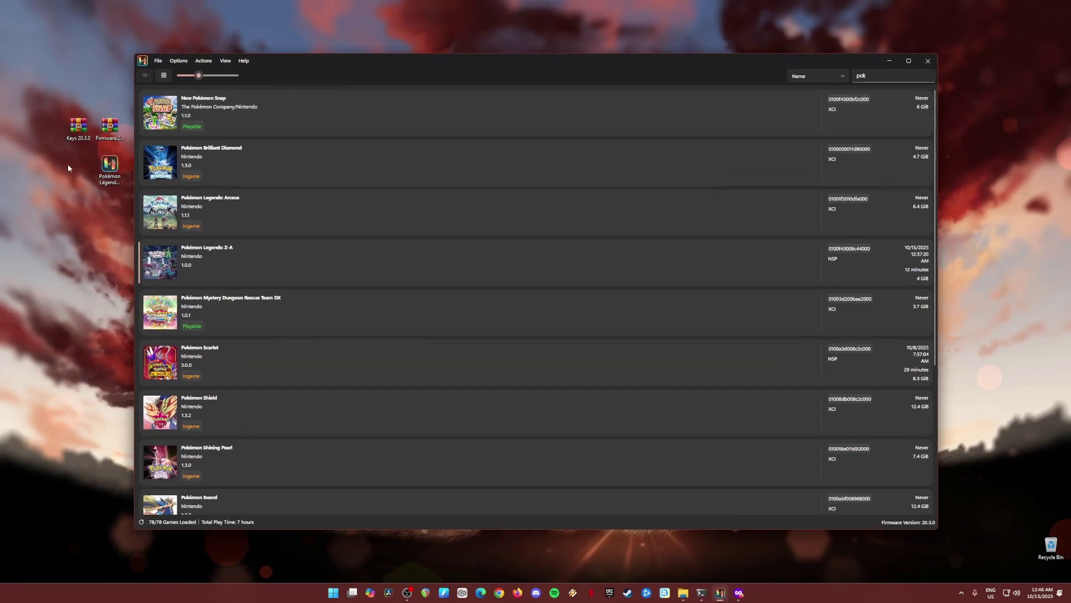
double_click(79, 131)
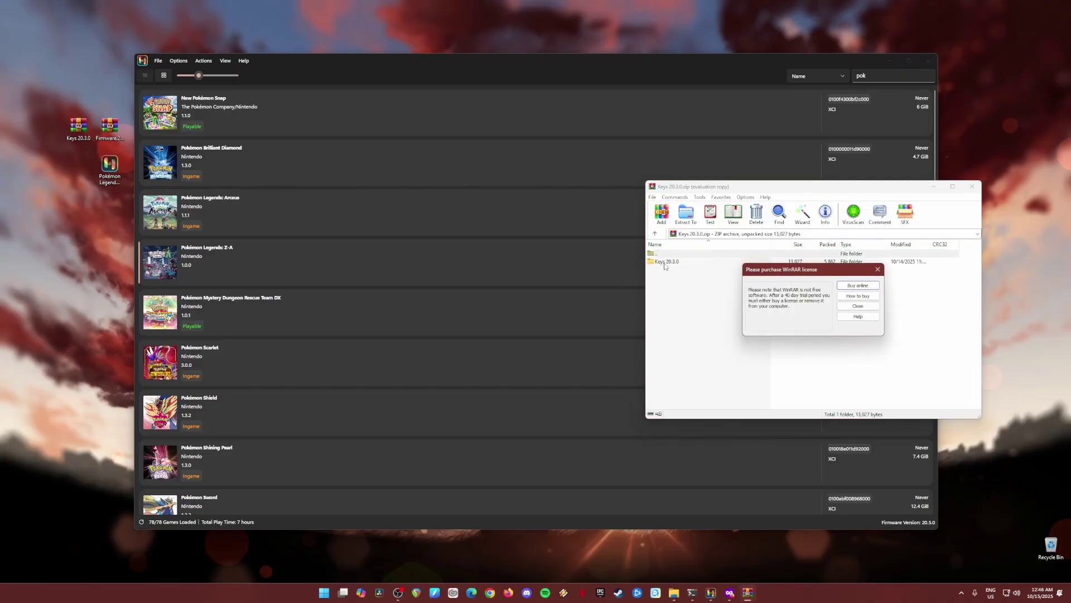
click(878, 270)
double_click(667, 262)
- Start installing keys from a .KEYS file, browse to the keys folder and replace its prod.keys and title.keys with the archive's copies
click(203, 61)
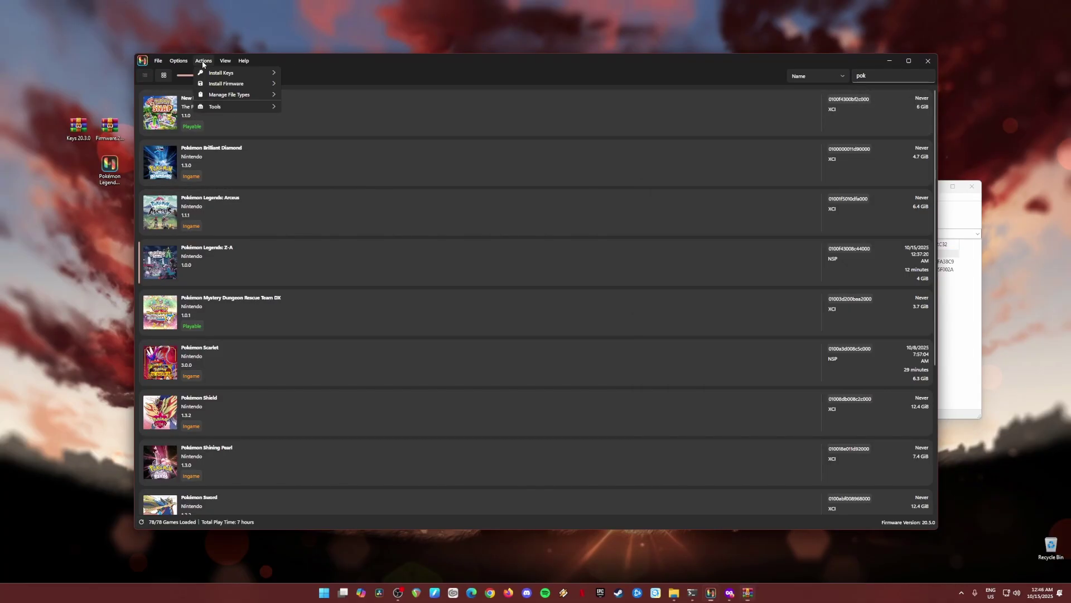
mouse_move(224, 76)
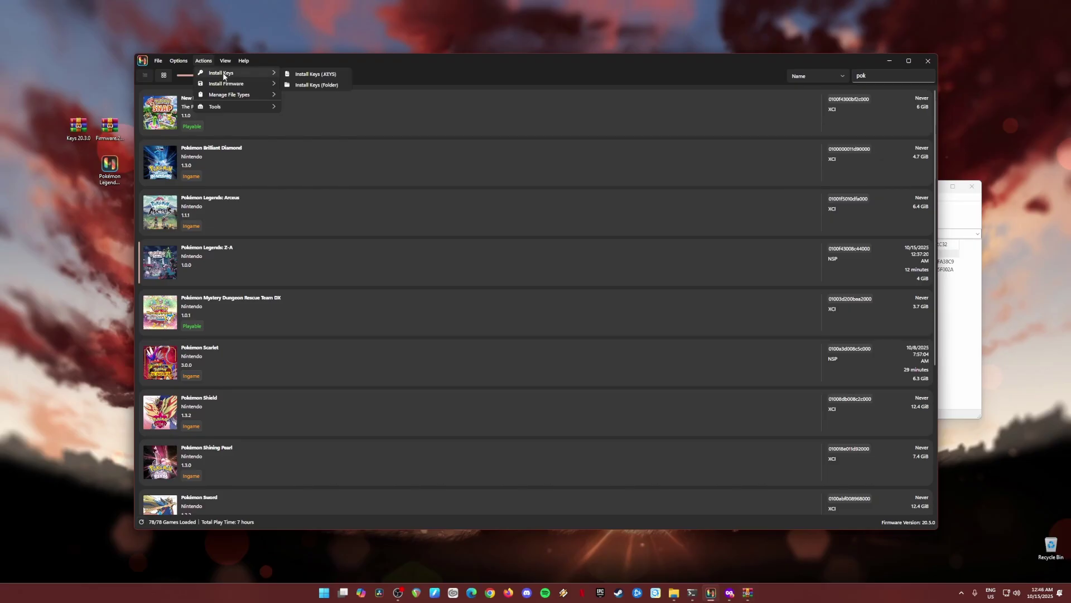
click(320, 76)
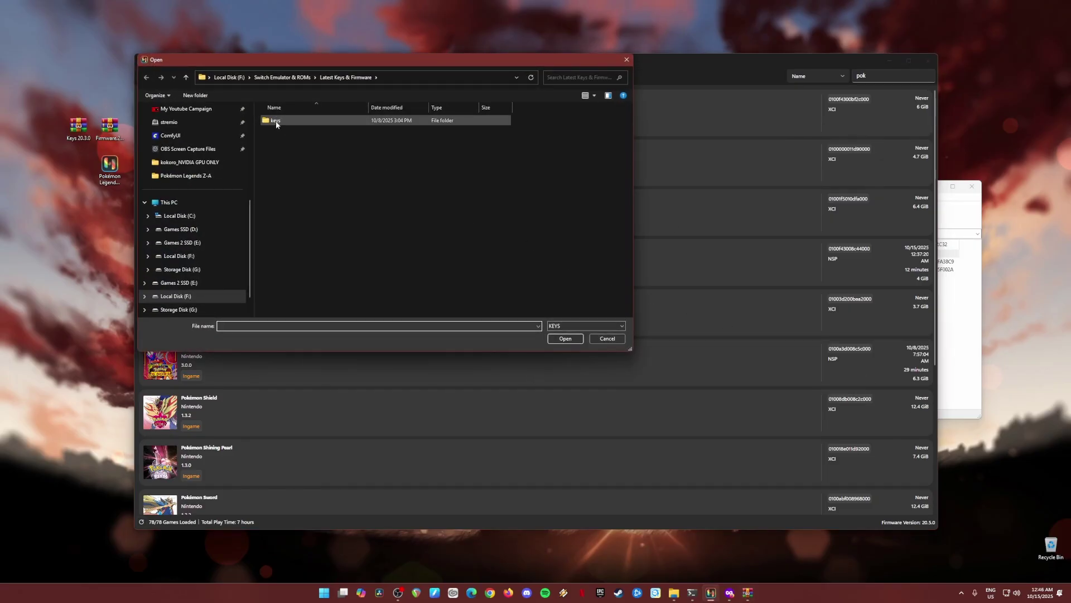
double_click(276, 122)
click(950, 355)
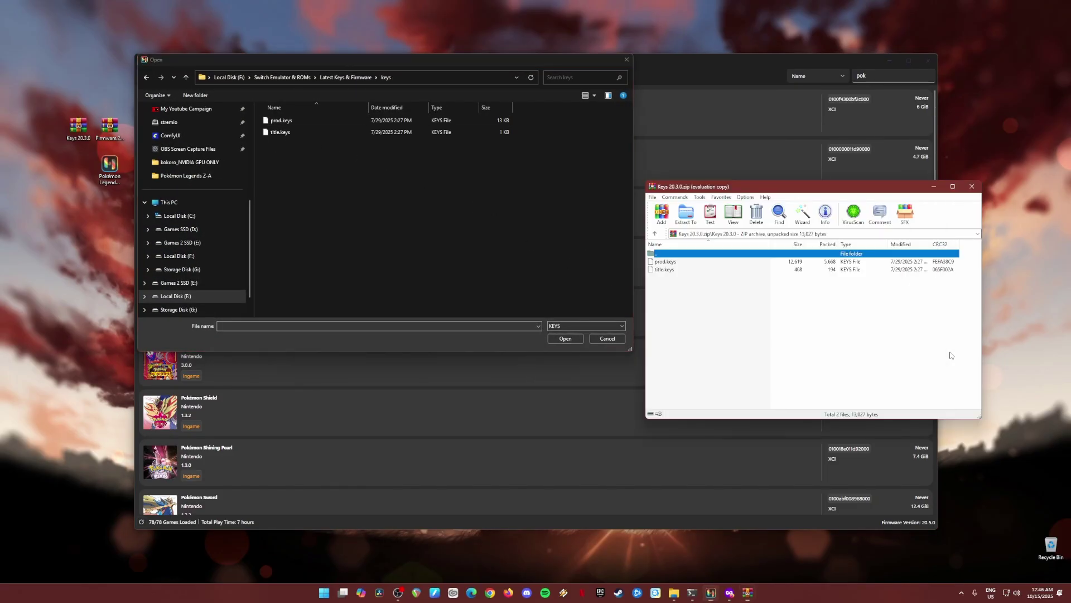
drag(693, 294, 676, 262)
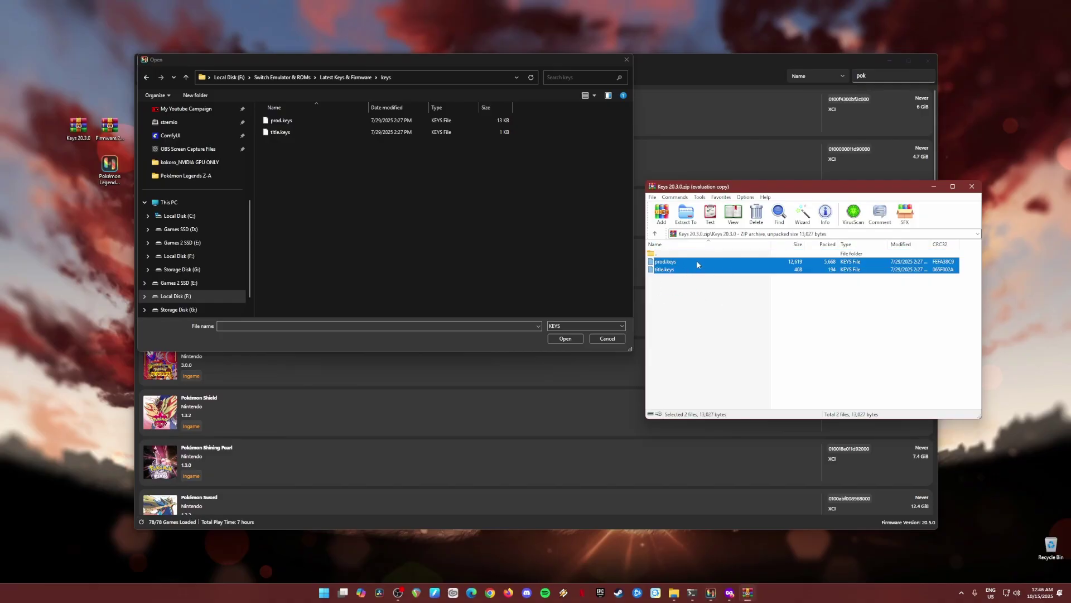
drag(416, 182, 494, 237)
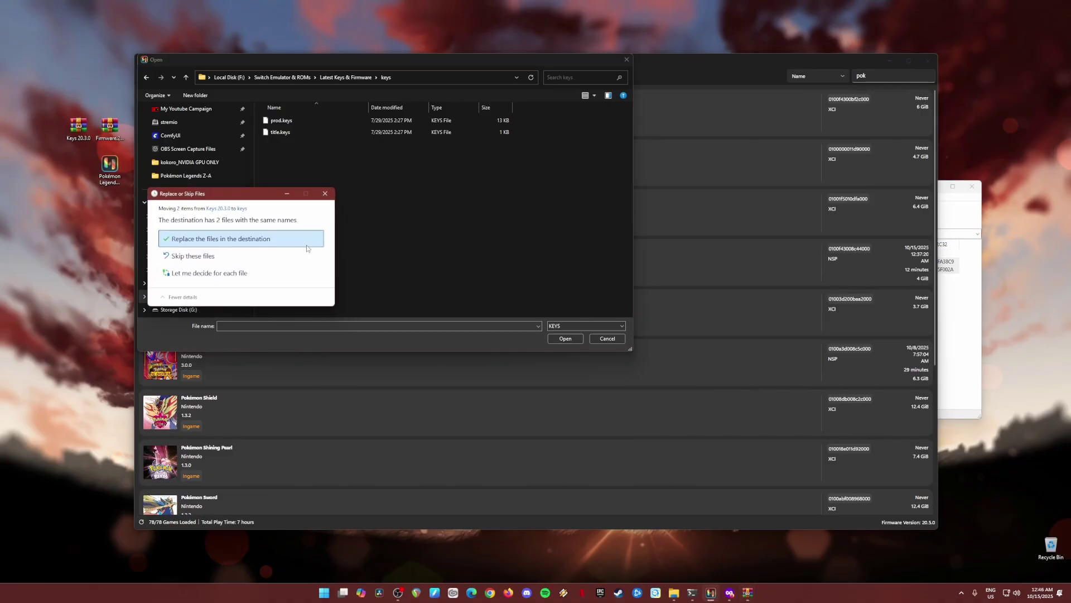
click(286, 240)
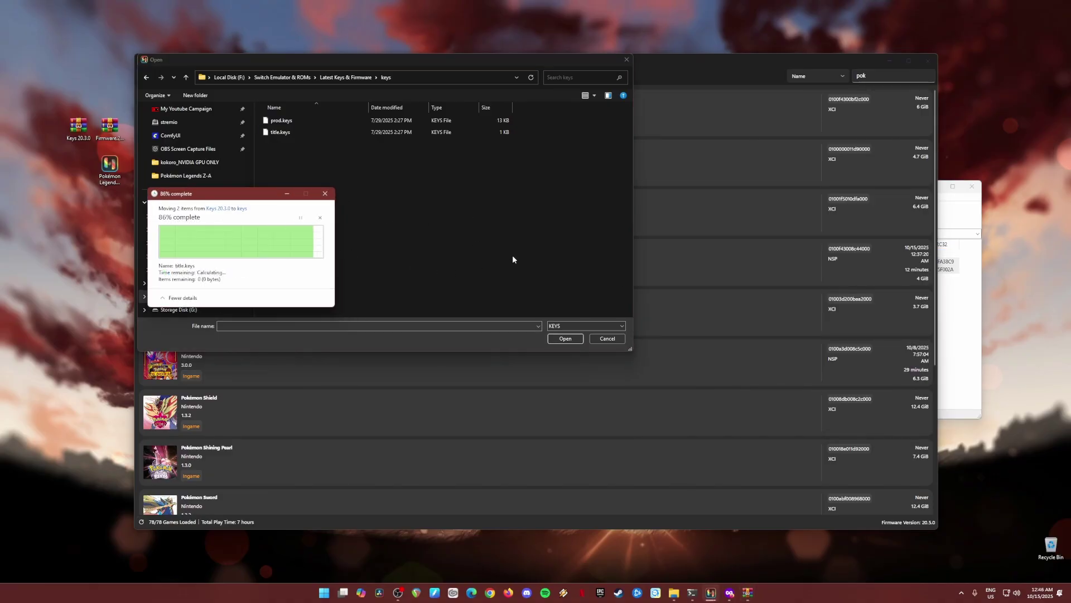
- Install prod.keys from the keys folder, accepting replacement of the current keys
click(286, 120)
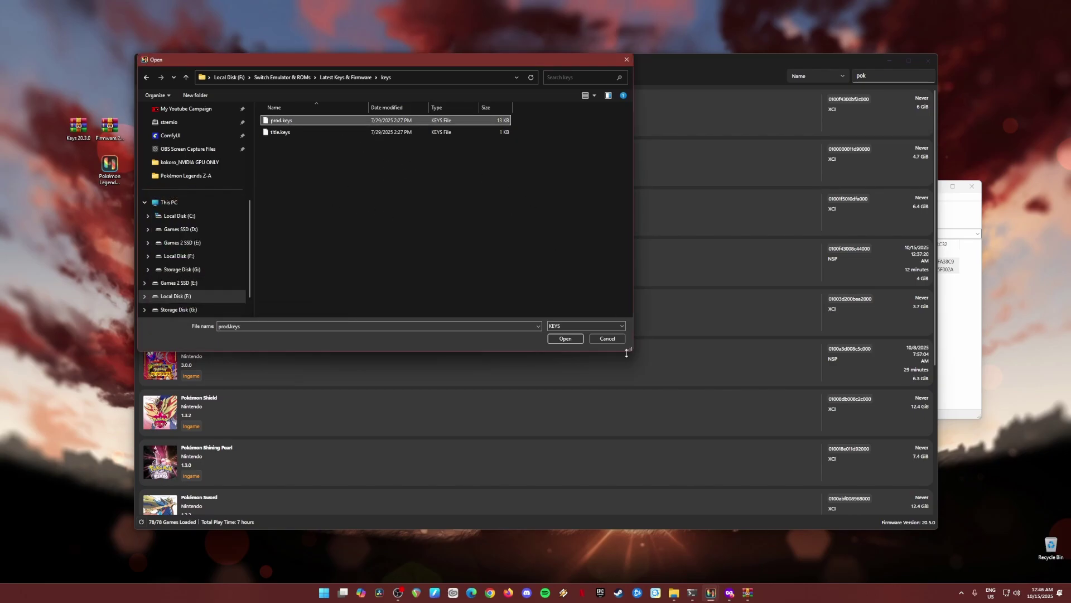
click(567, 338)
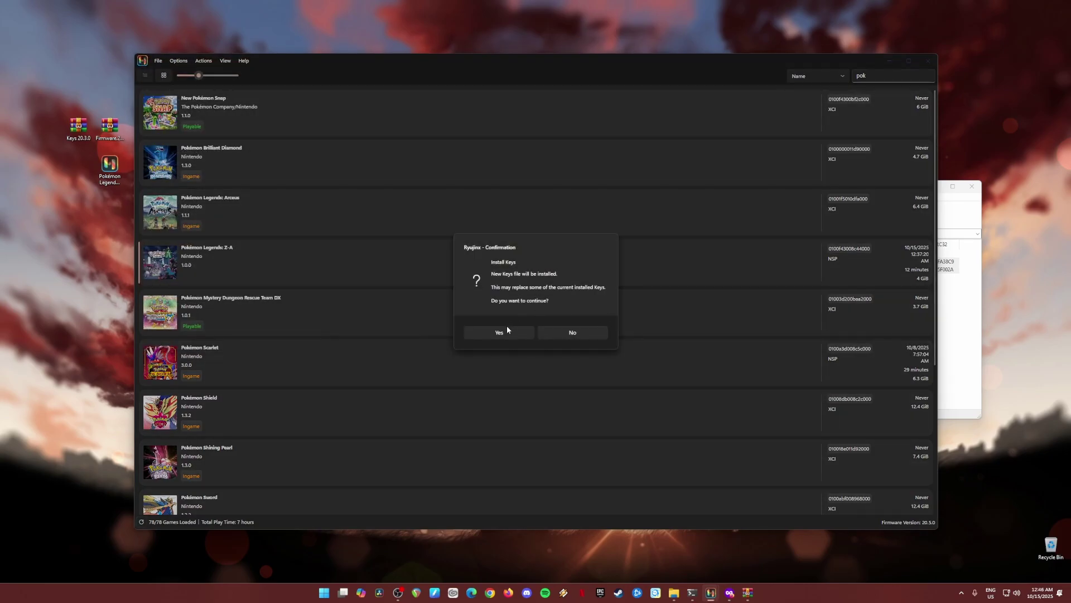
click(506, 331)
click(564, 327)
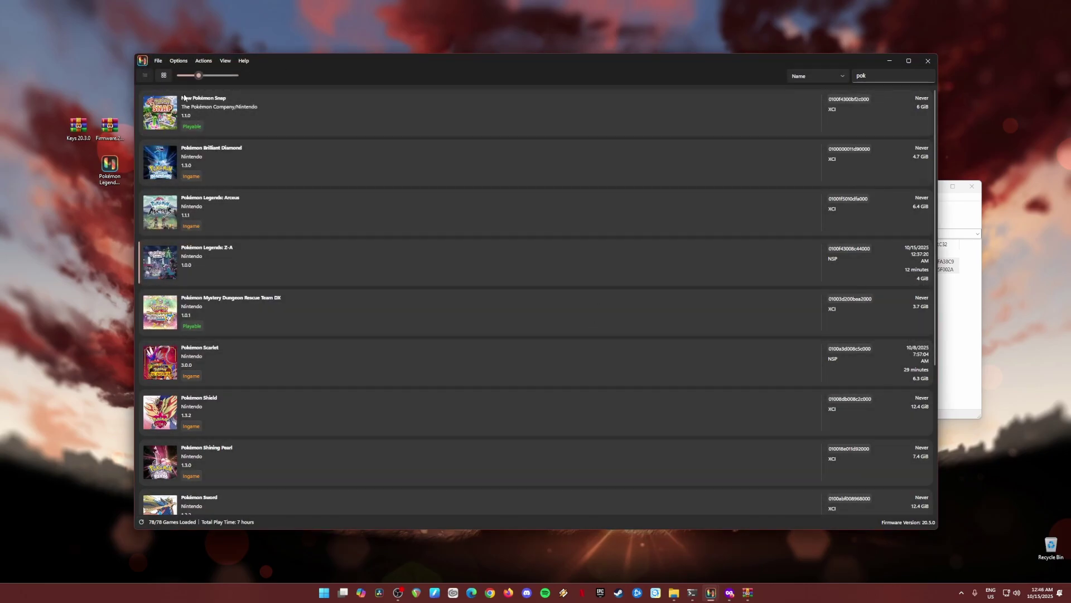
- Install title.keys from the keys folder as well and close the Keys 20.3.0 archive
click(202, 61)
mouse_move(245, 74)
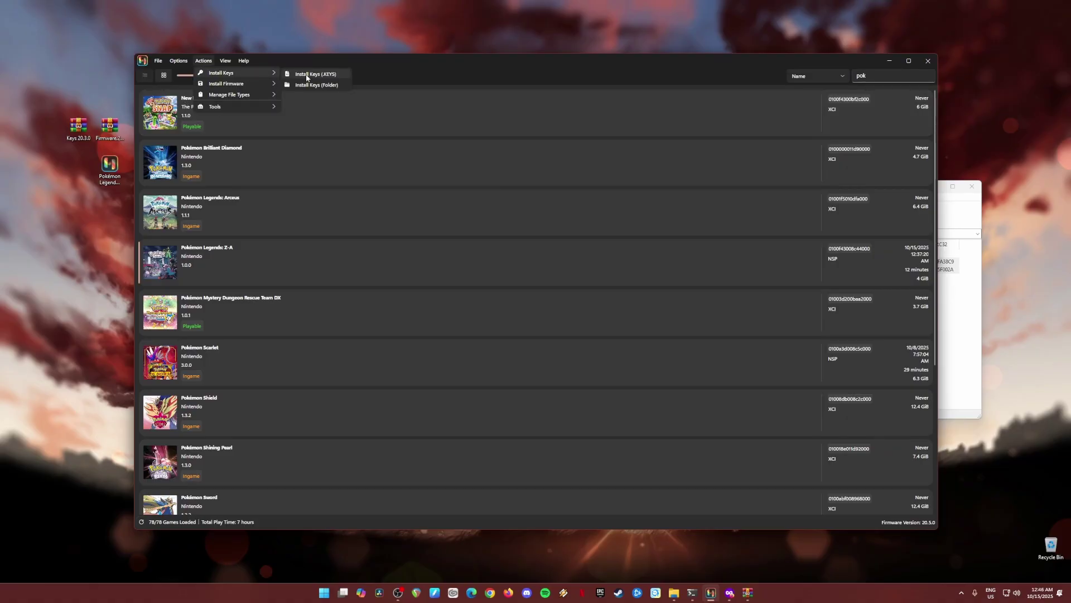
click(309, 75)
click(284, 133)
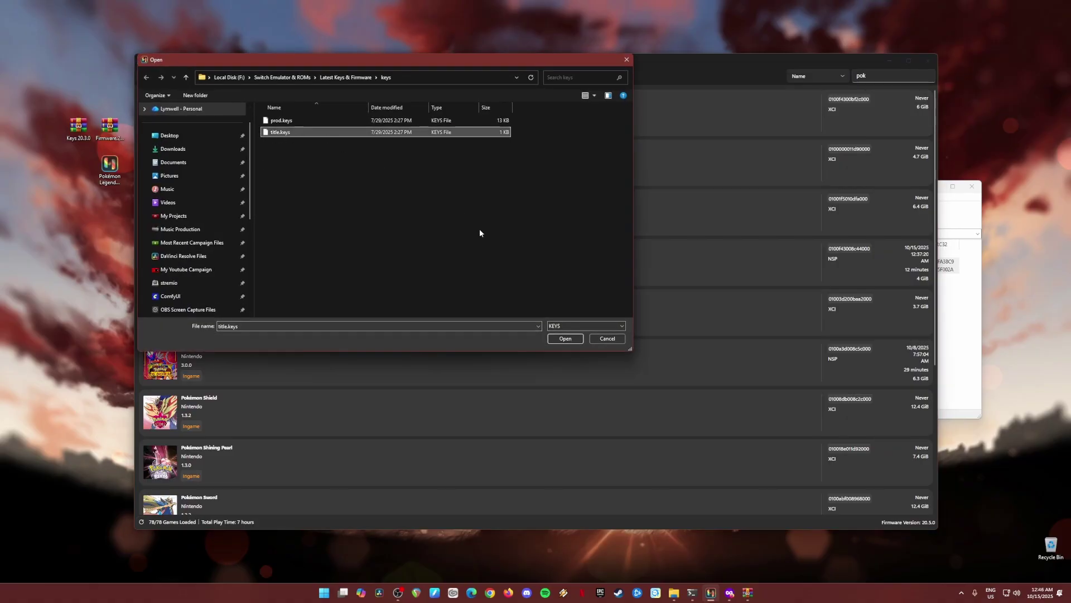
click(565, 339)
click(523, 333)
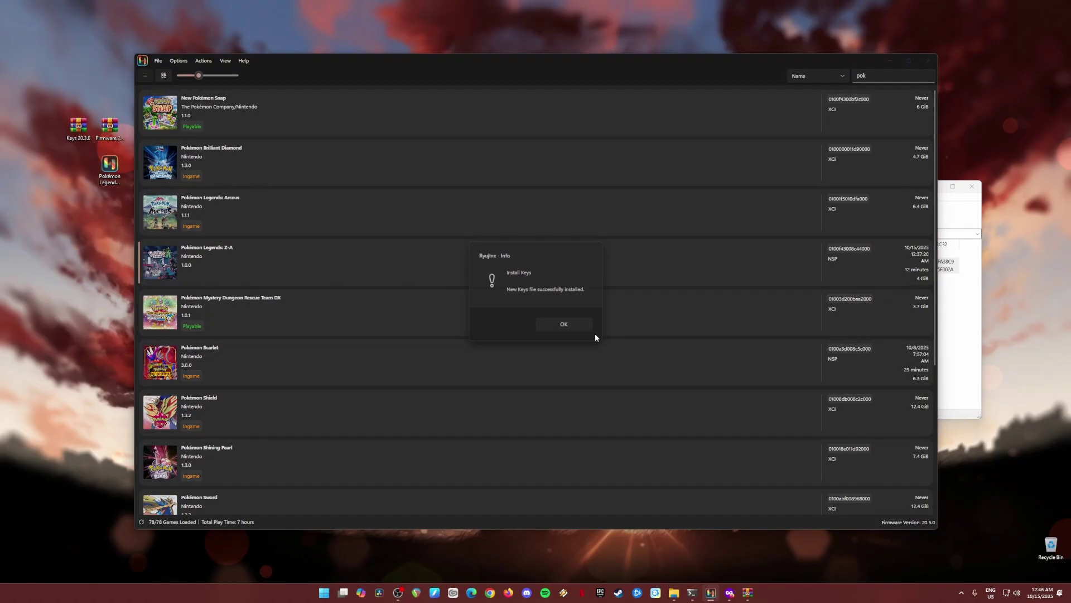
click(566, 329)
click(950, 309)
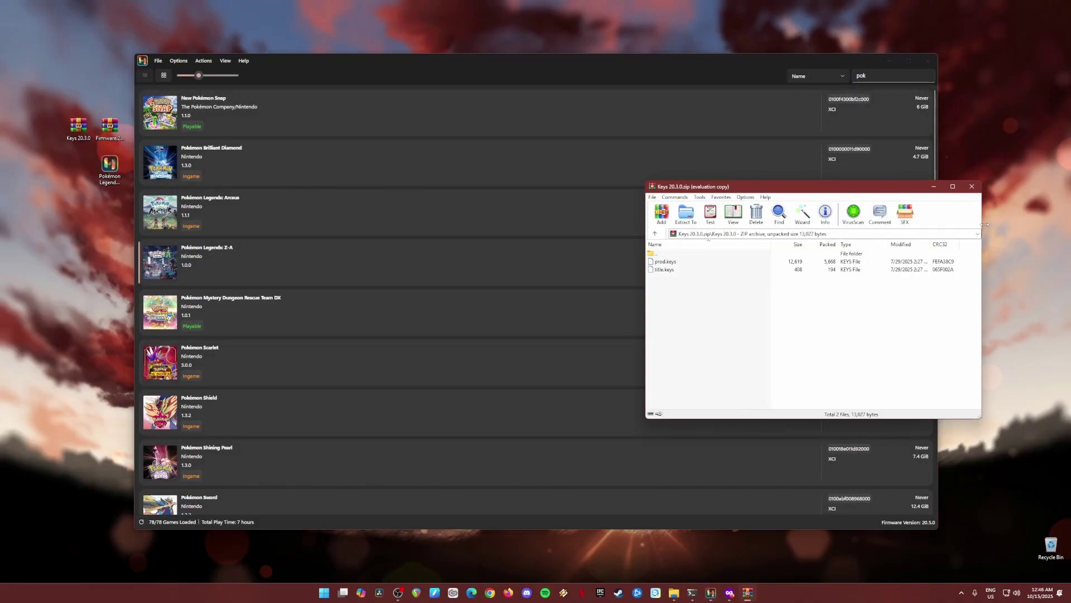
click(973, 187)
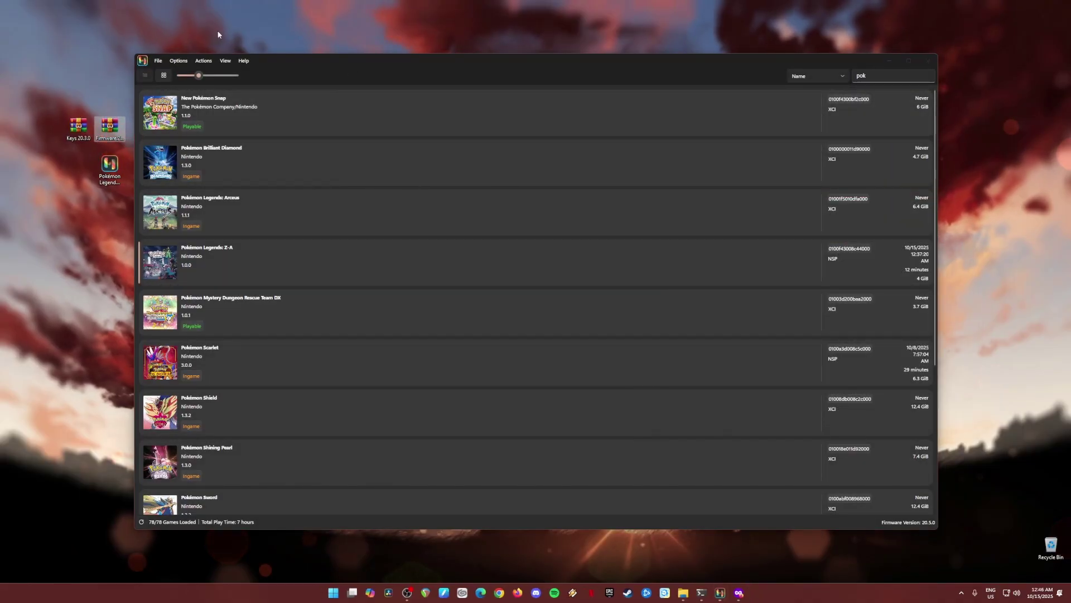
- Install the Firmware.20.5.0 ZIP from the Latest Keys & Firmware folder, accepting replacement of the current system version
click(204, 61)
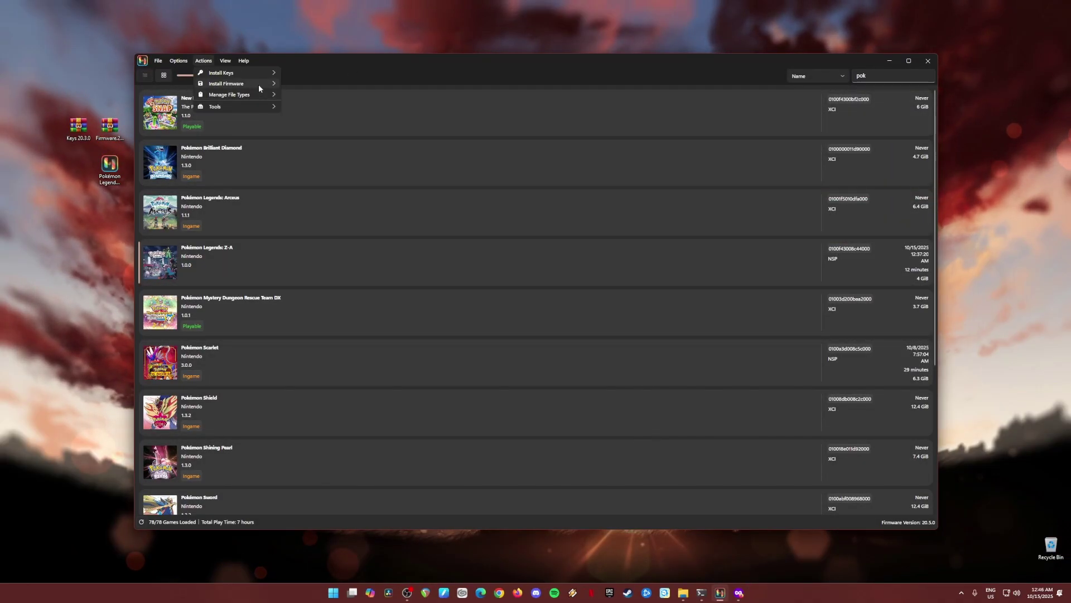
mouse_move(259, 85)
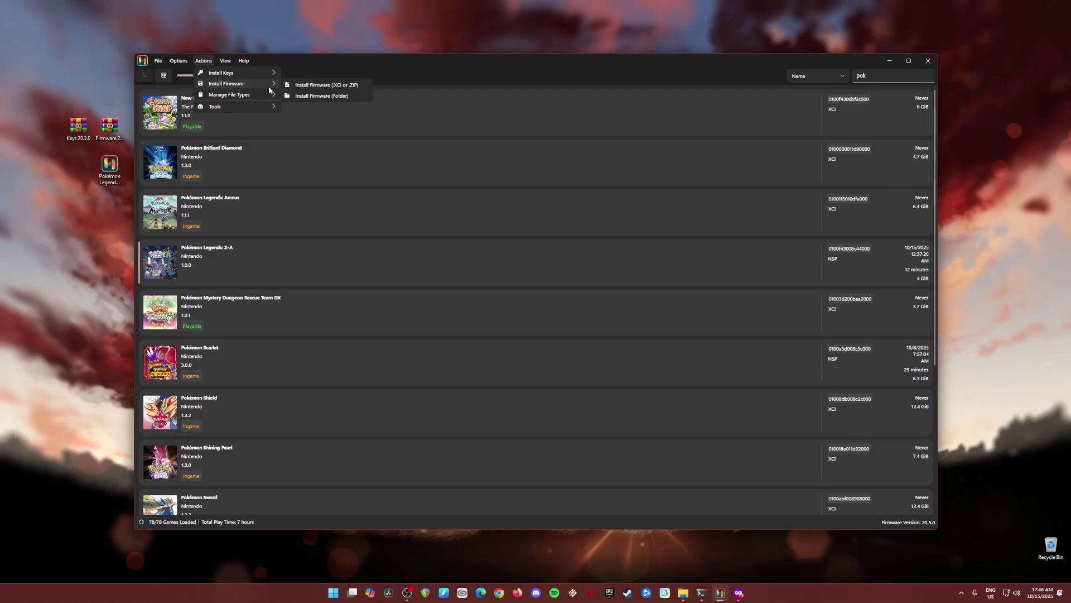
click(326, 87)
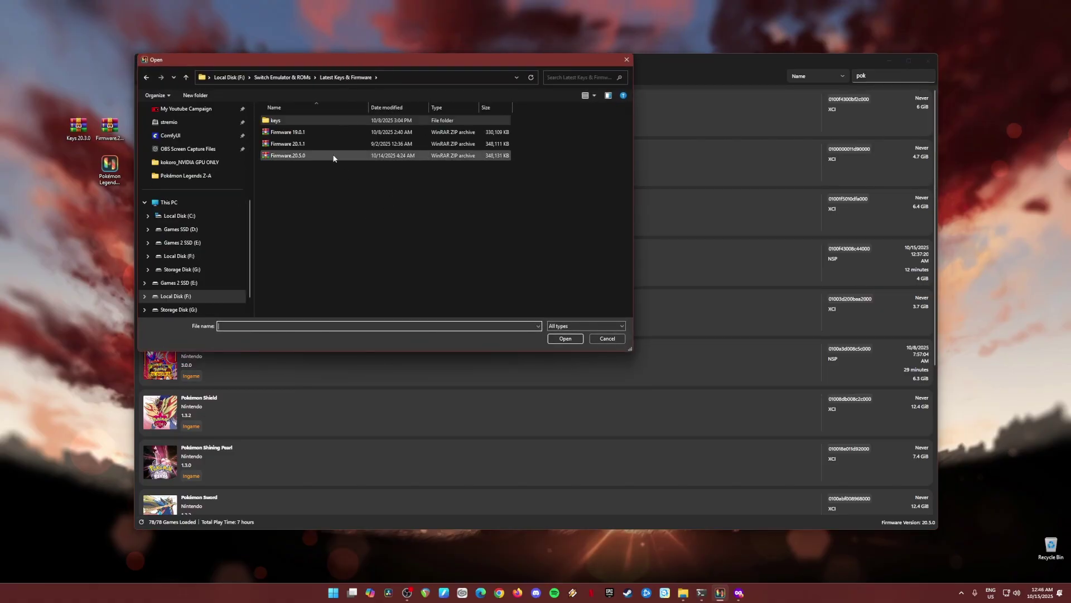
click(295, 157)
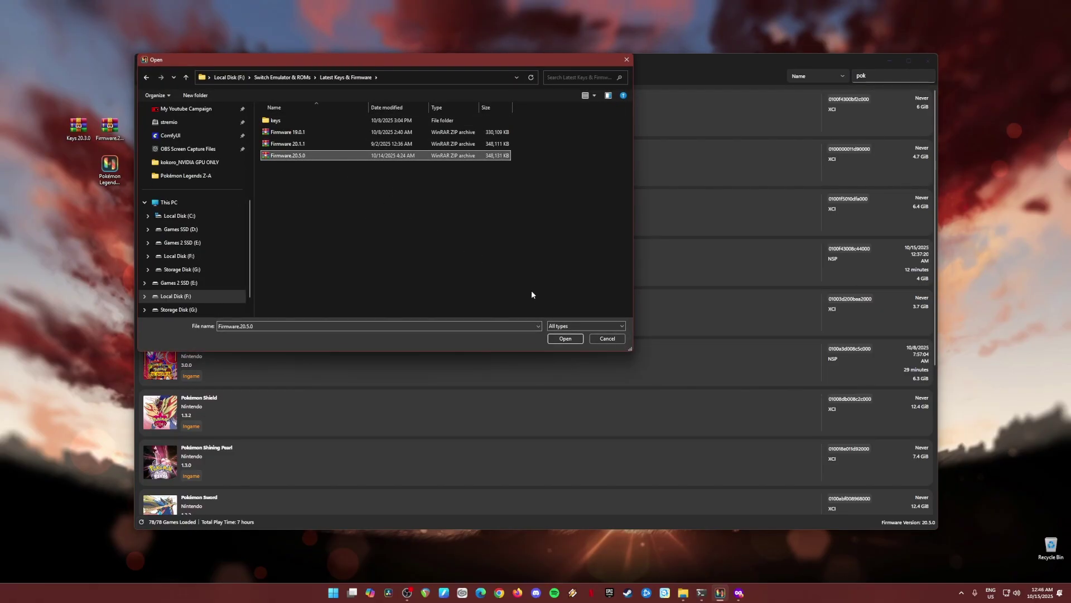
click(565, 341)
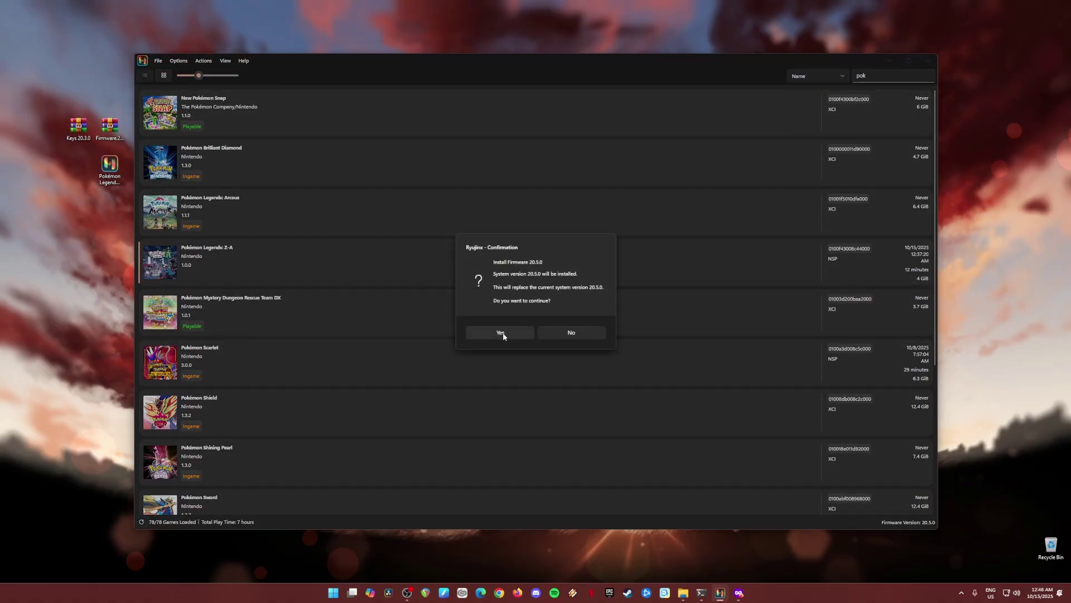
click(504, 332)
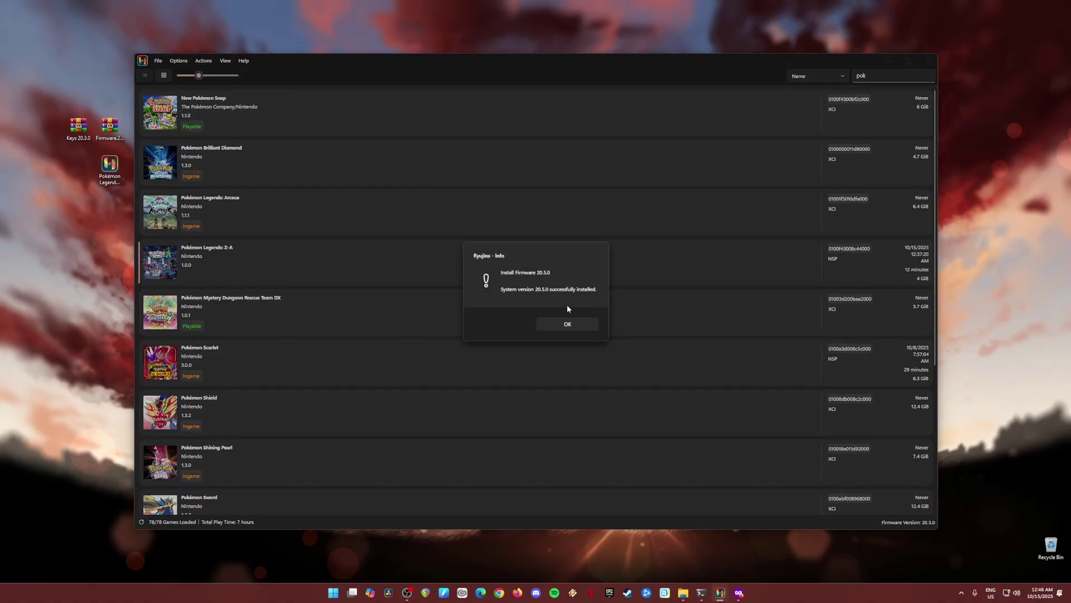
click(567, 324)
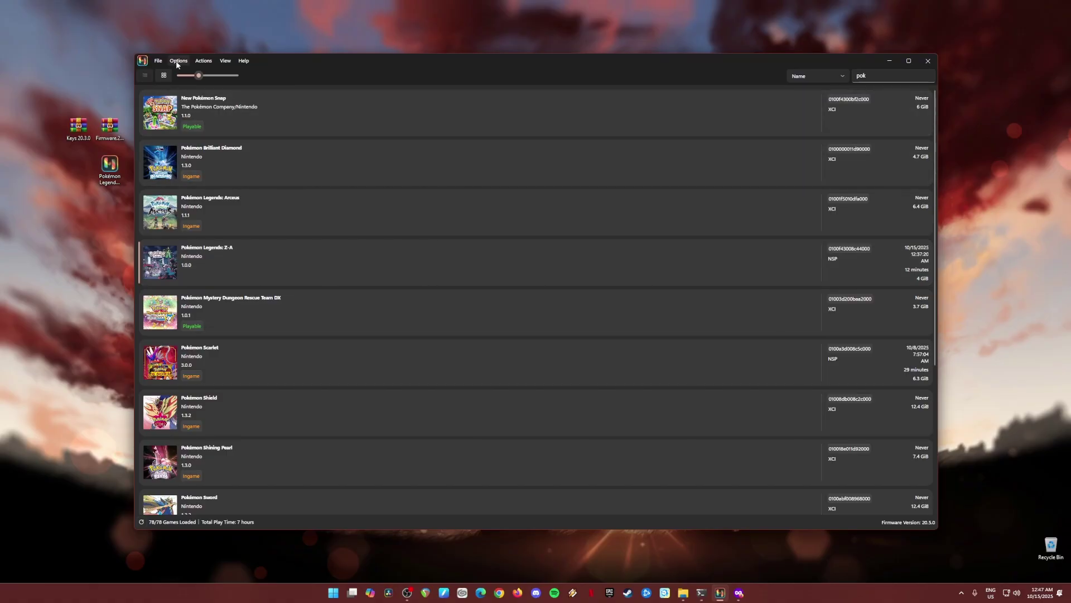
- Open the emulator settings and review the game directories, controller input, system and CPU options
click(178, 61)
click(195, 128)
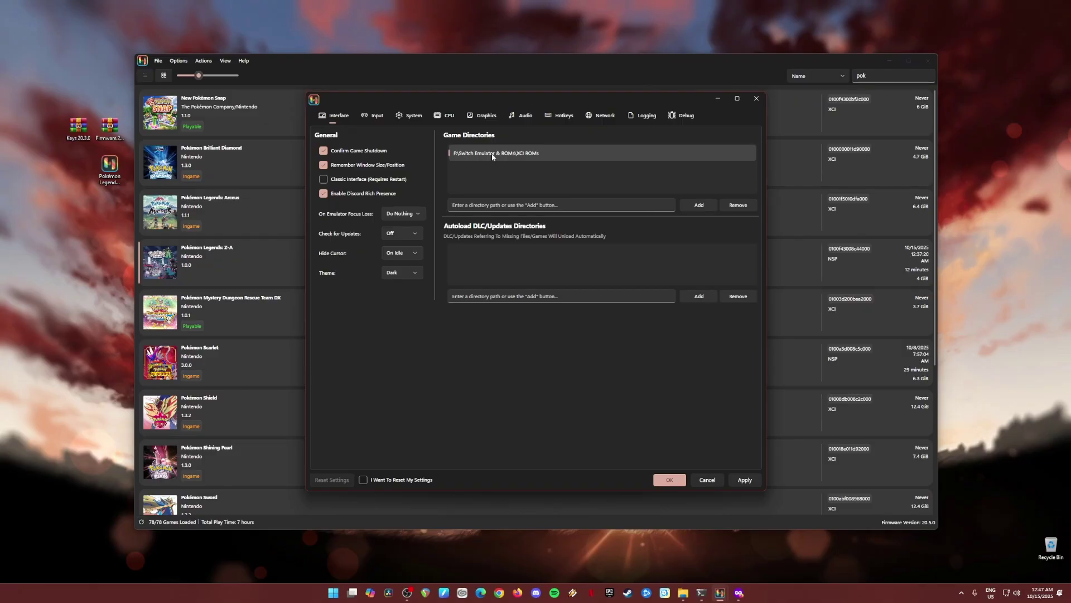
click(374, 117)
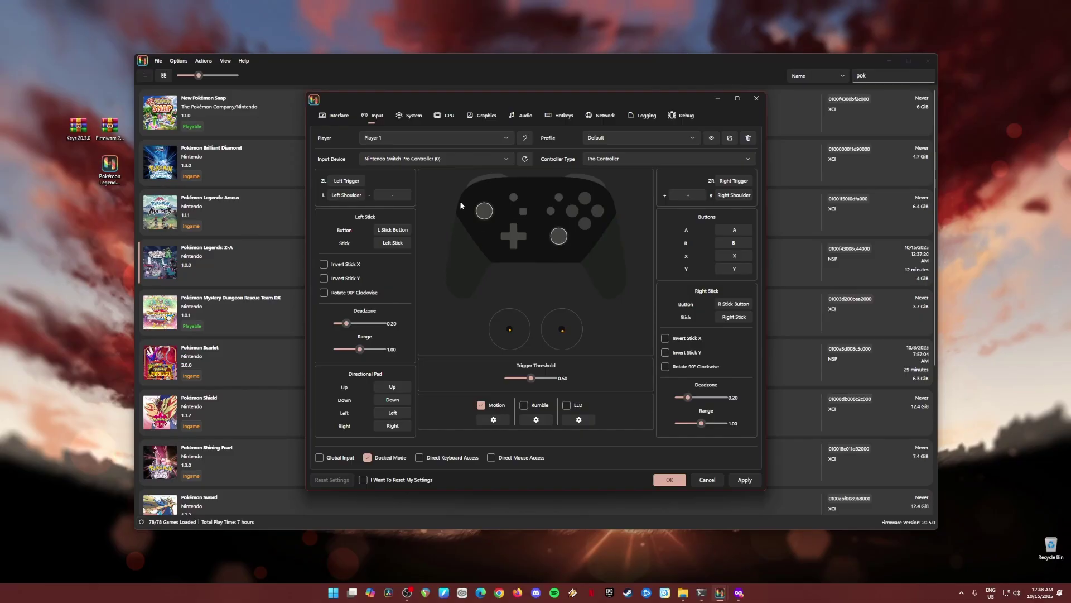
click(413, 117)
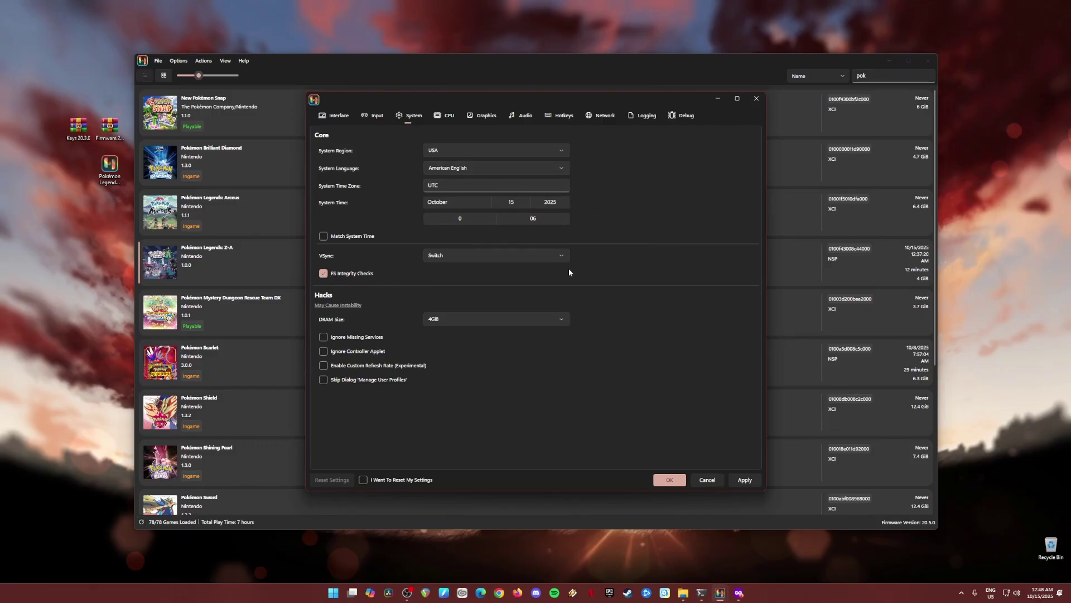
click(447, 116)
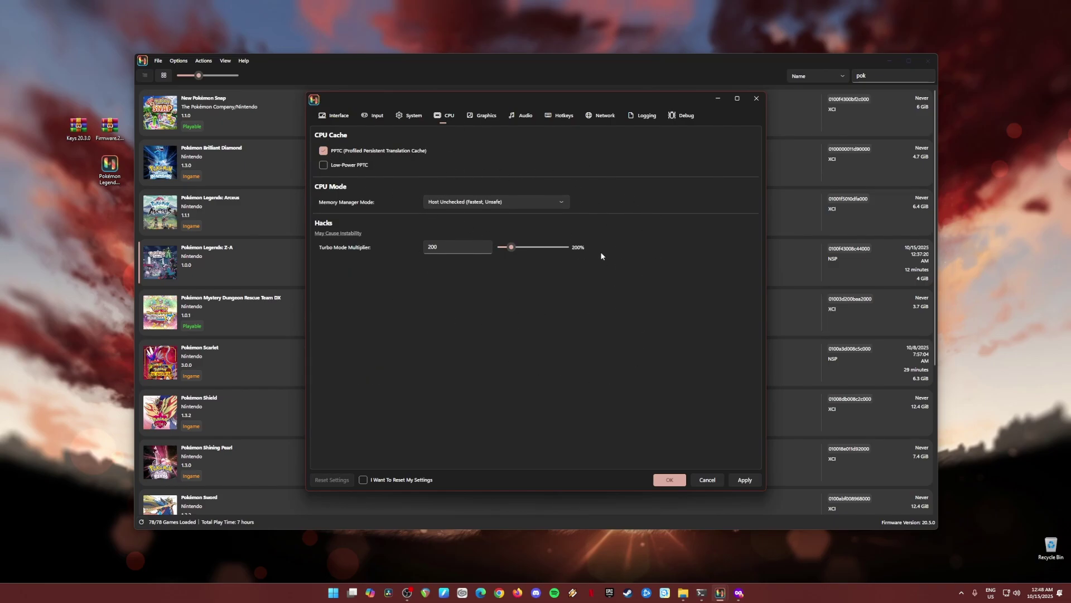
- Review the graphics settings for the preferred GPU, backend multithreading and resolution scale
click(481, 117)
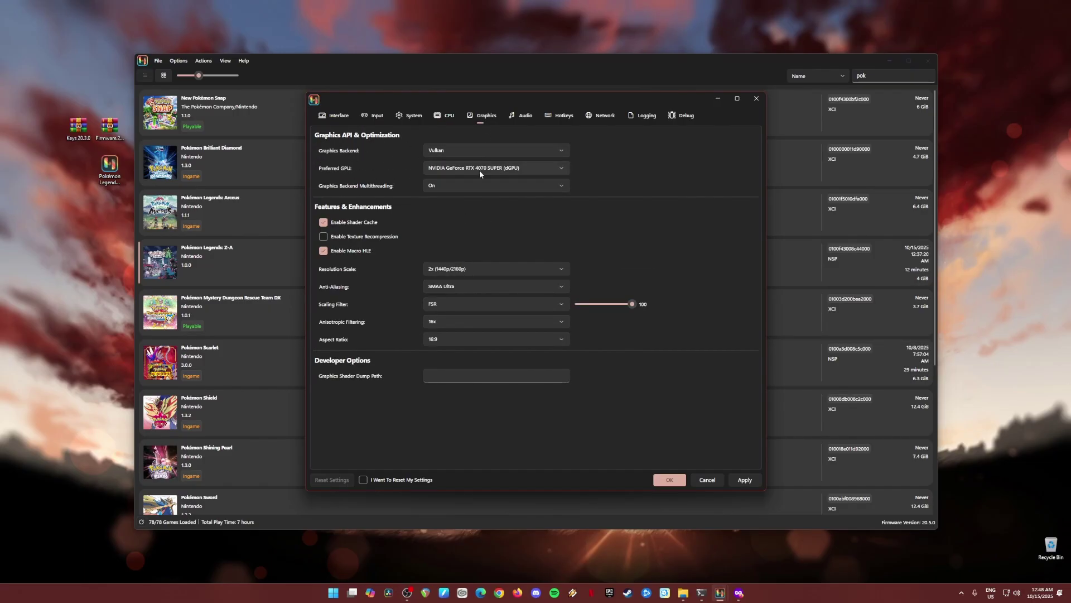
click(532, 170)
click(524, 184)
click(520, 271)
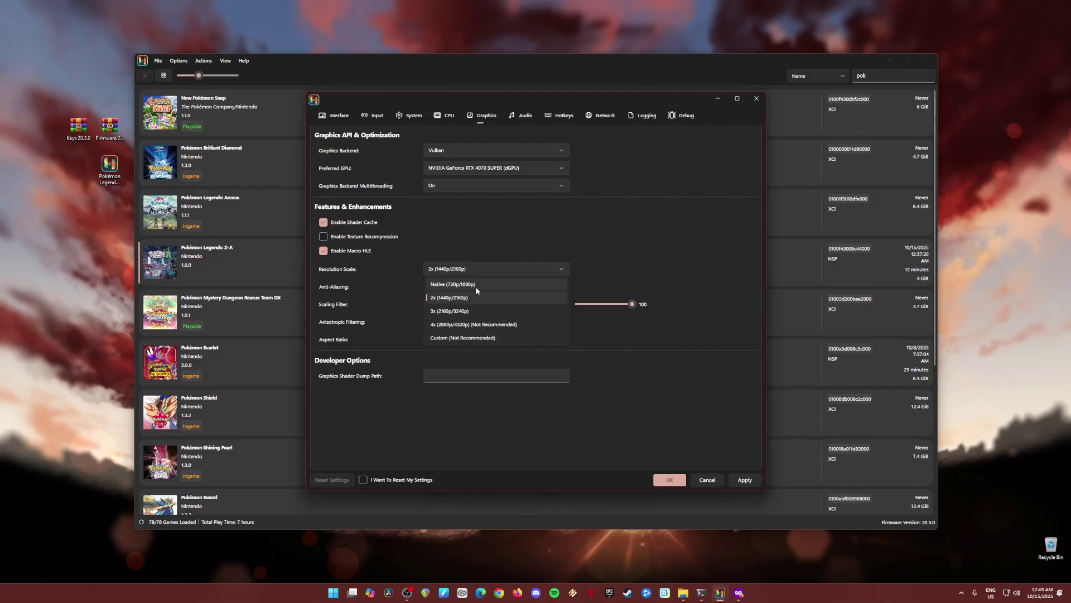
click(331, 292)
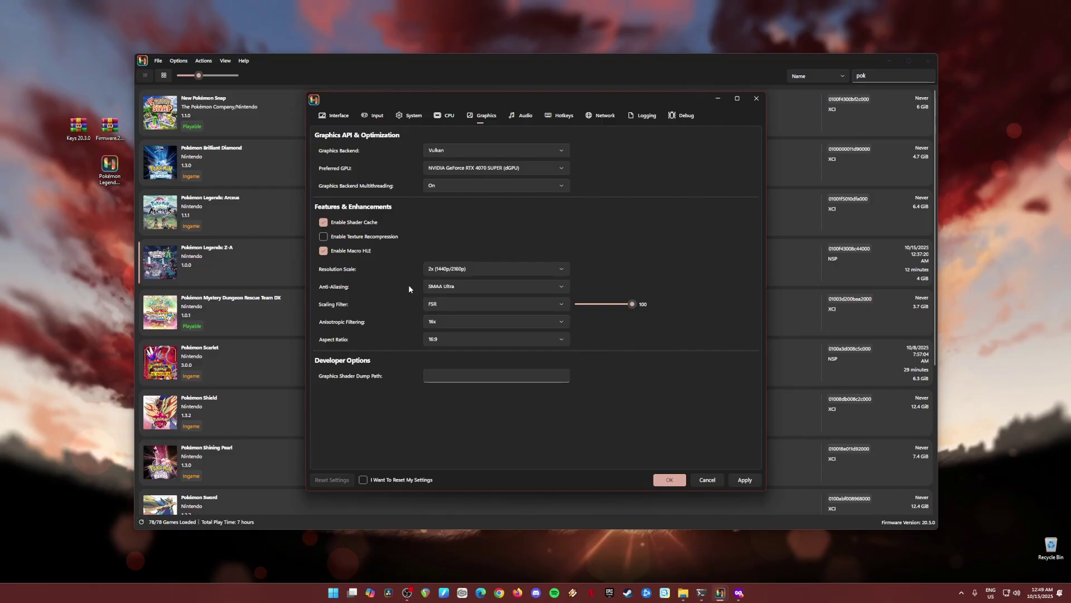
- Review the anti-aliasing, scaling filter, anisotropic filtering and audio options, and accept the emulator settings
click(477, 284)
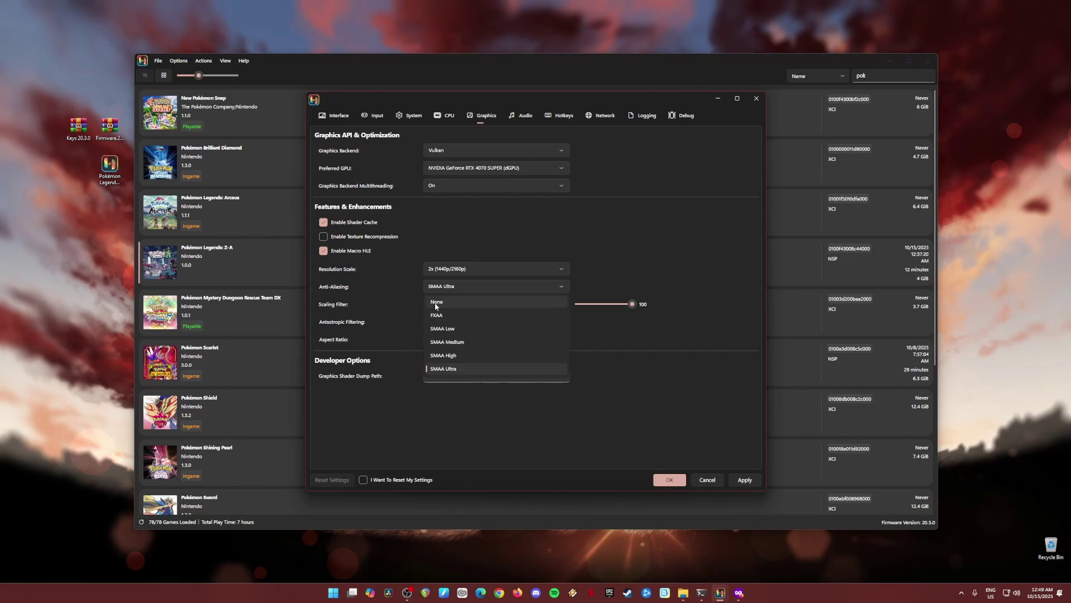
click(368, 305)
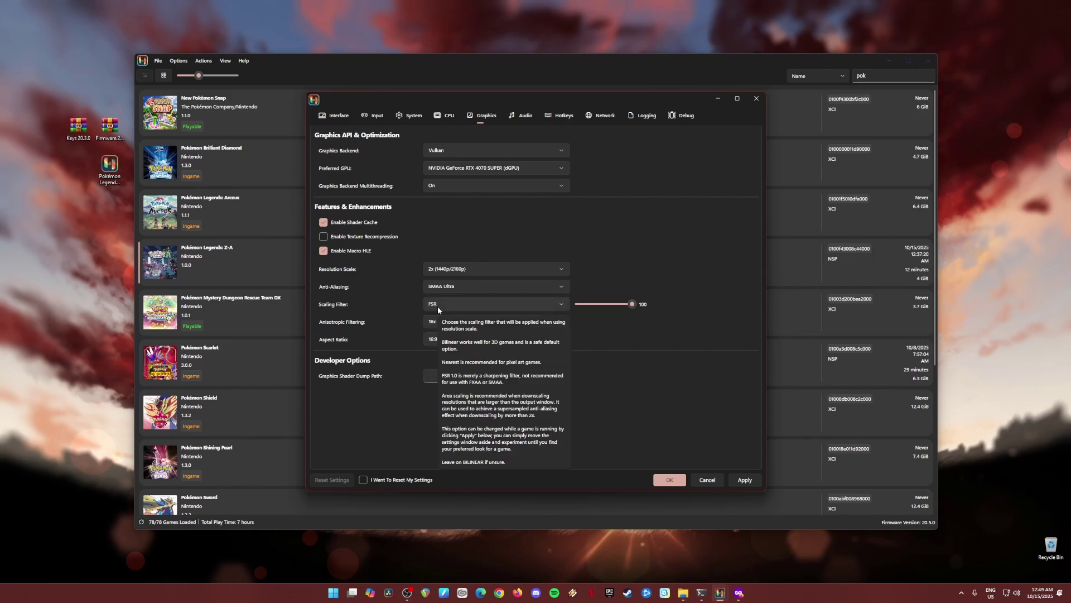
click(497, 305)
click(341, 324)
click(465, 324)
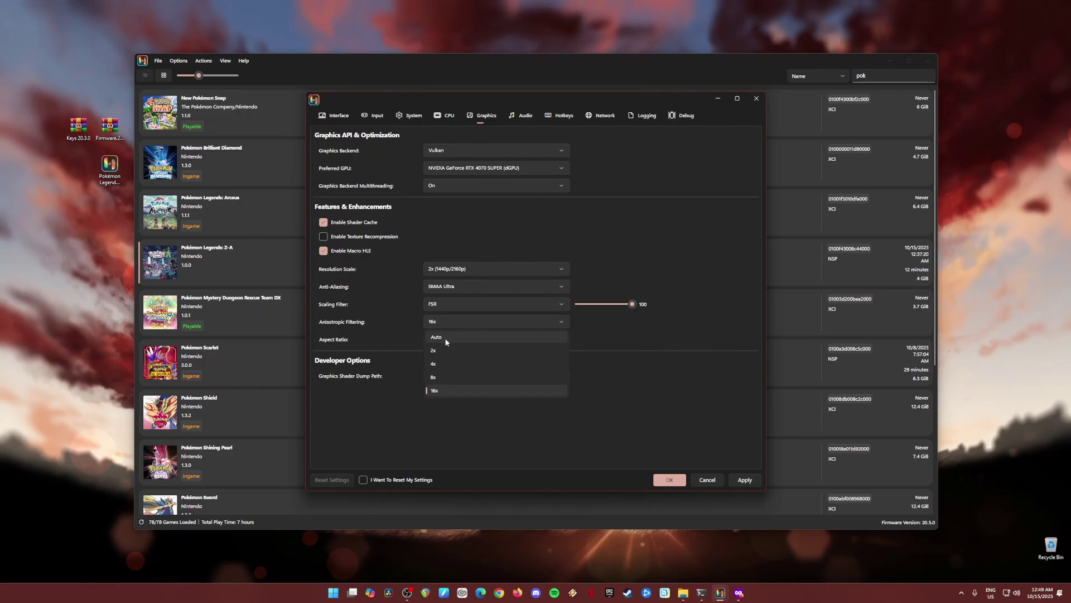
click(361, 340)
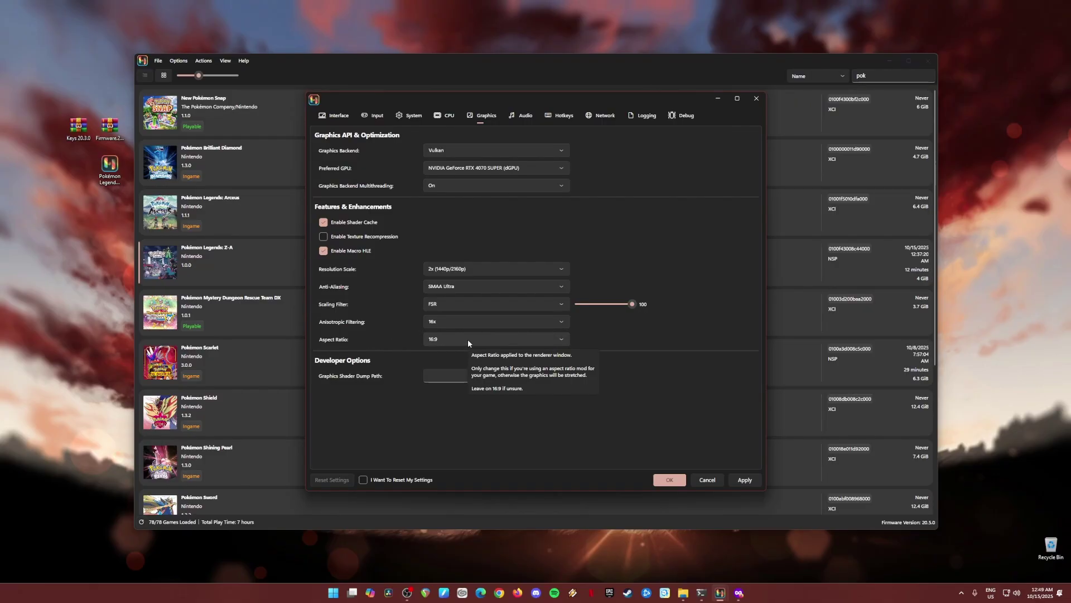
click(520, 115)
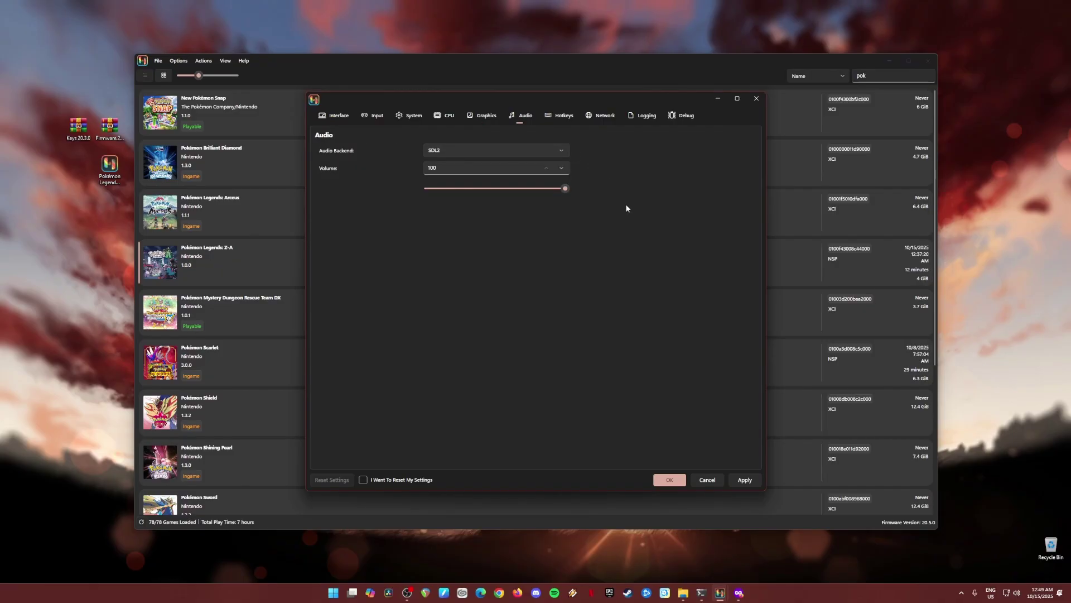
click(671, 478)
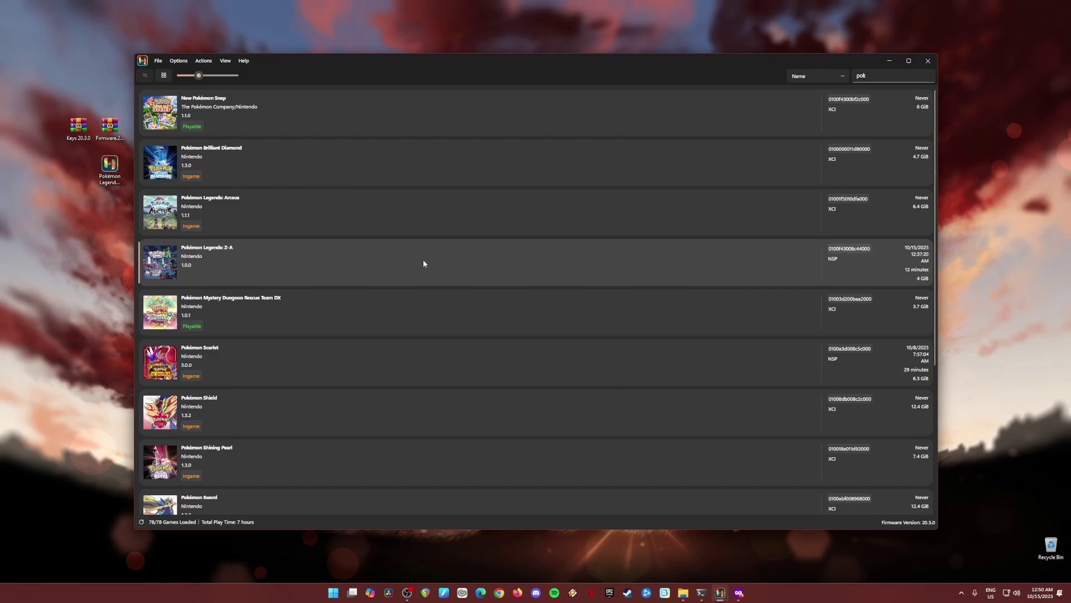
- Launch Pokémon Legends: Z-A from the game list as a test, and stop its emulation before minimising the emulator
double_click(378, 264)
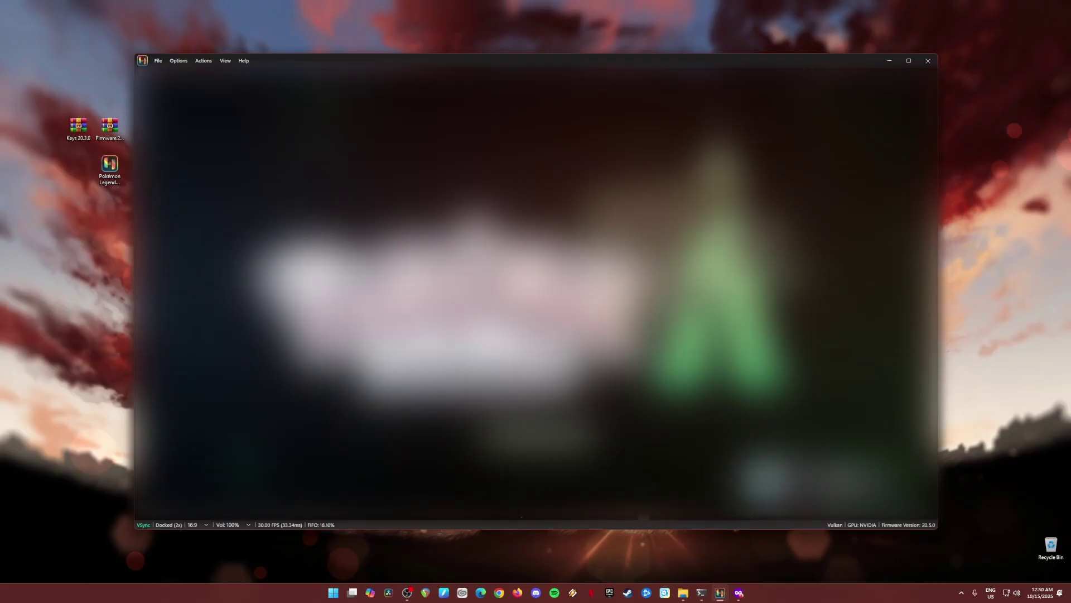
click(202, 61)
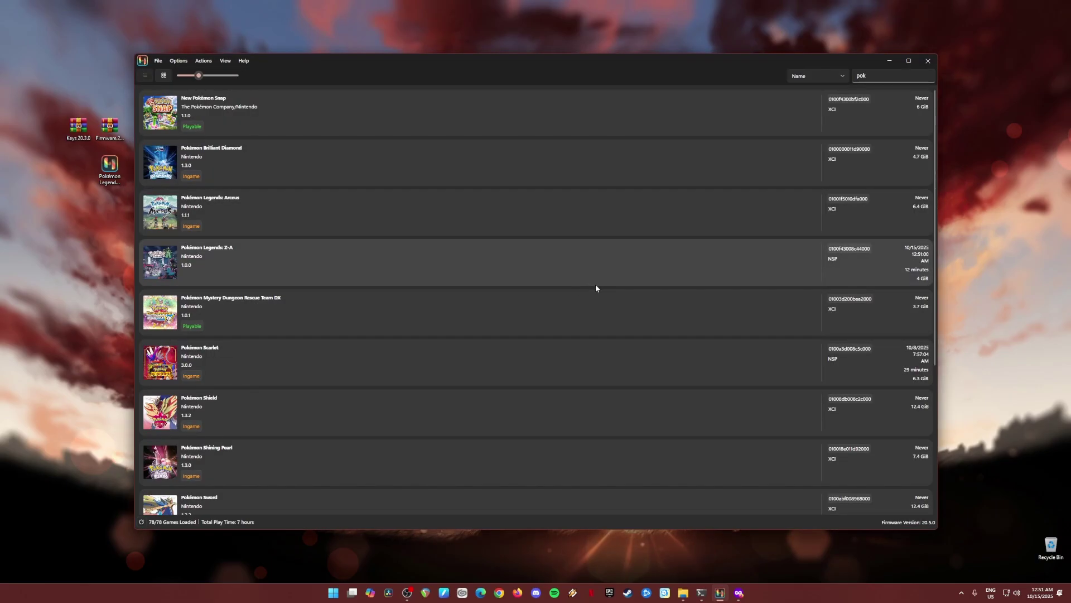
click(890, 62)
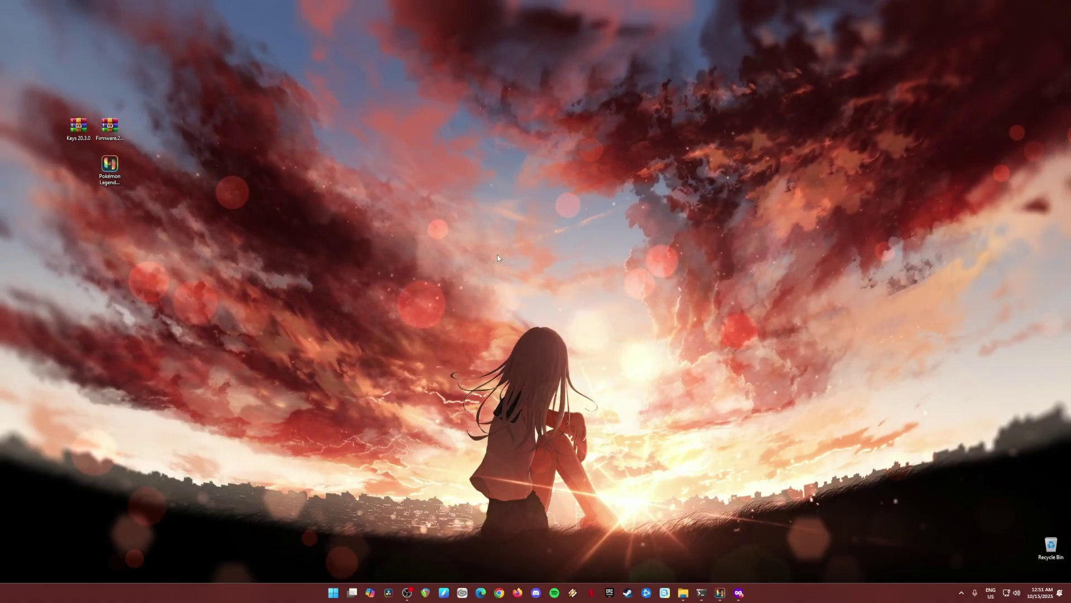